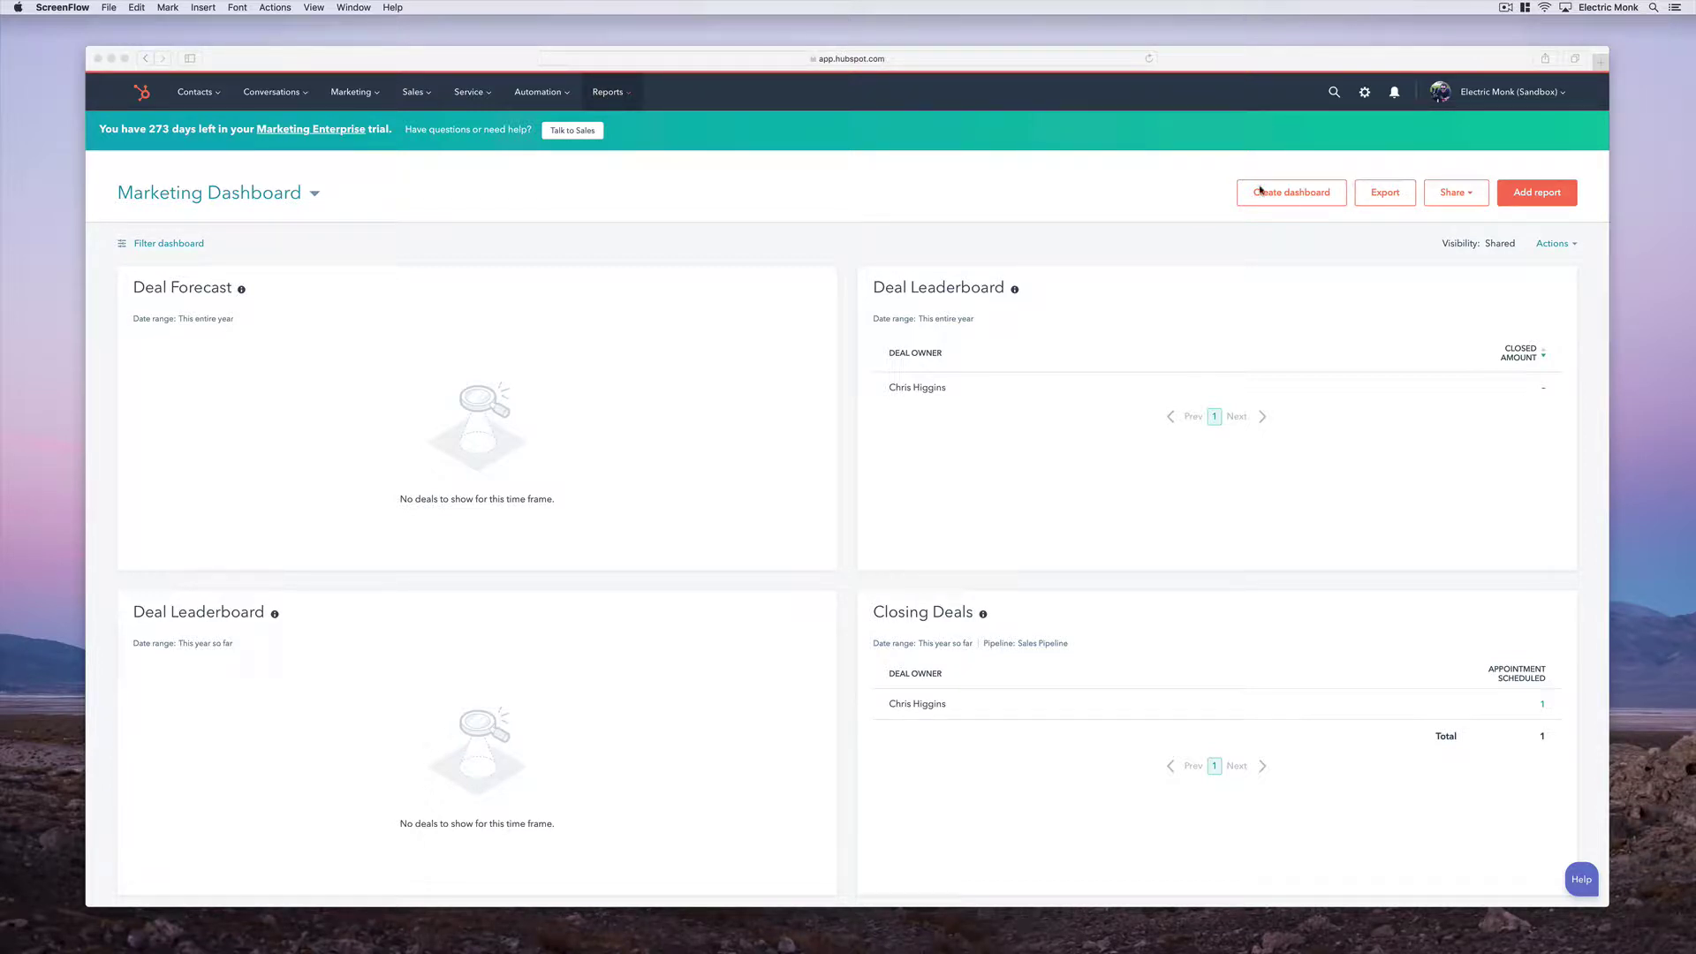
Search the contact properties for "country" in the account settings and examine the Country property's details
left_click(1365, 93)
left_click(1365, 93)
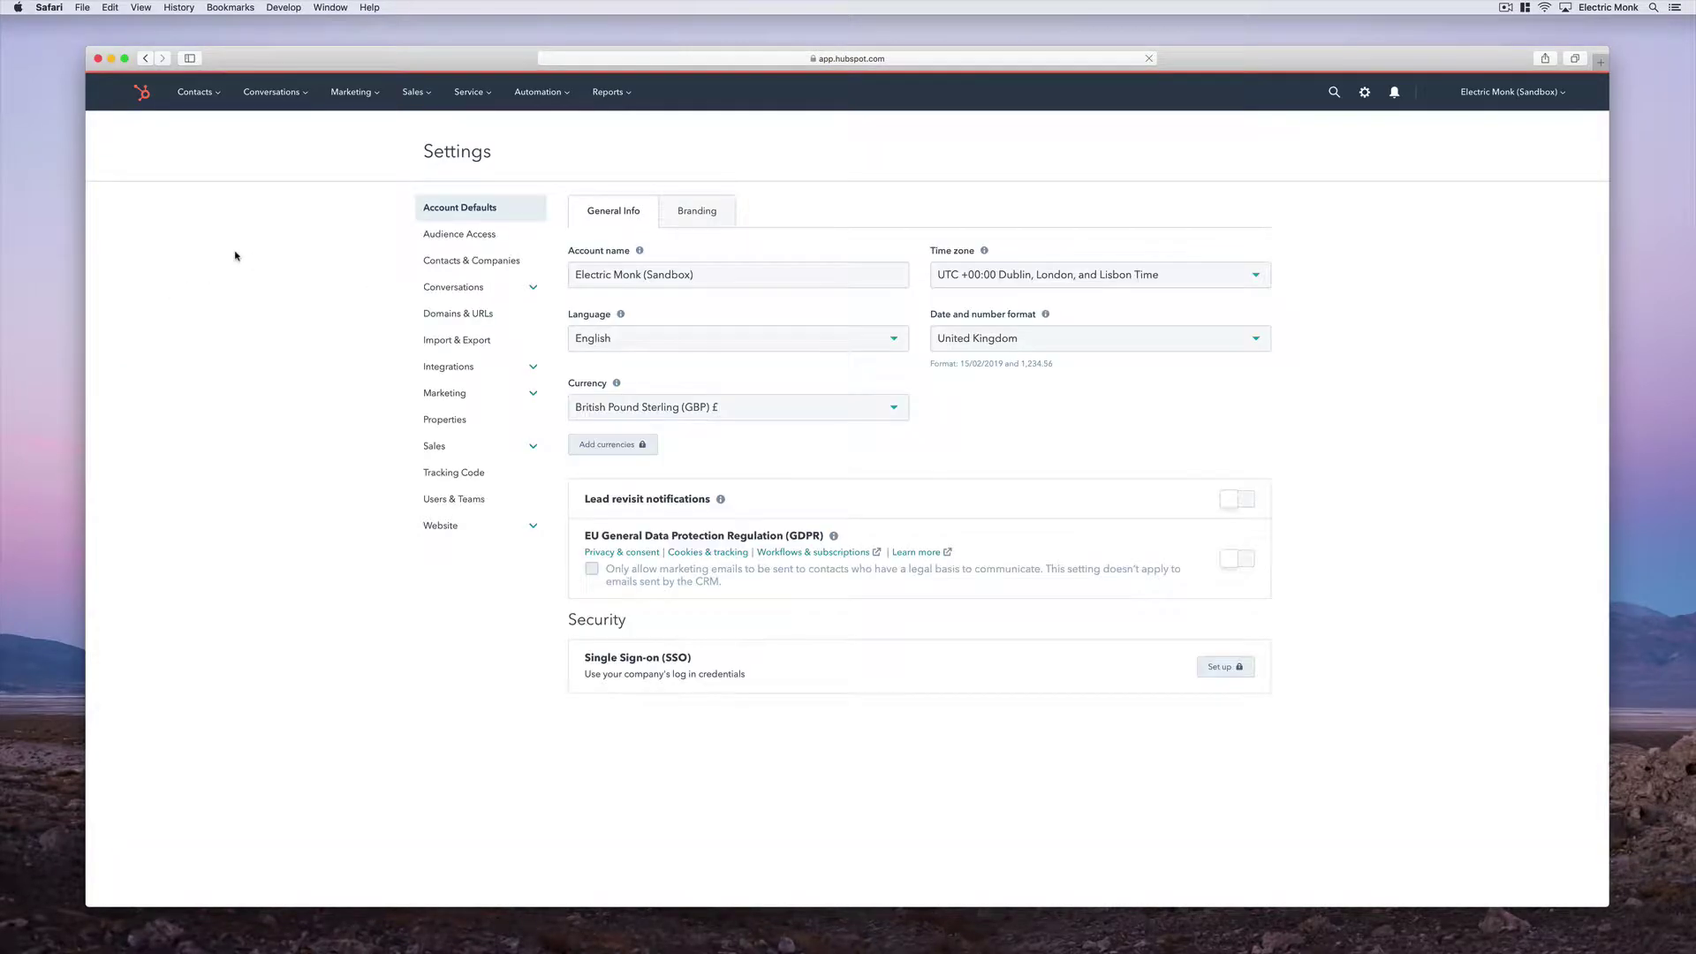
left_click(439, 429)
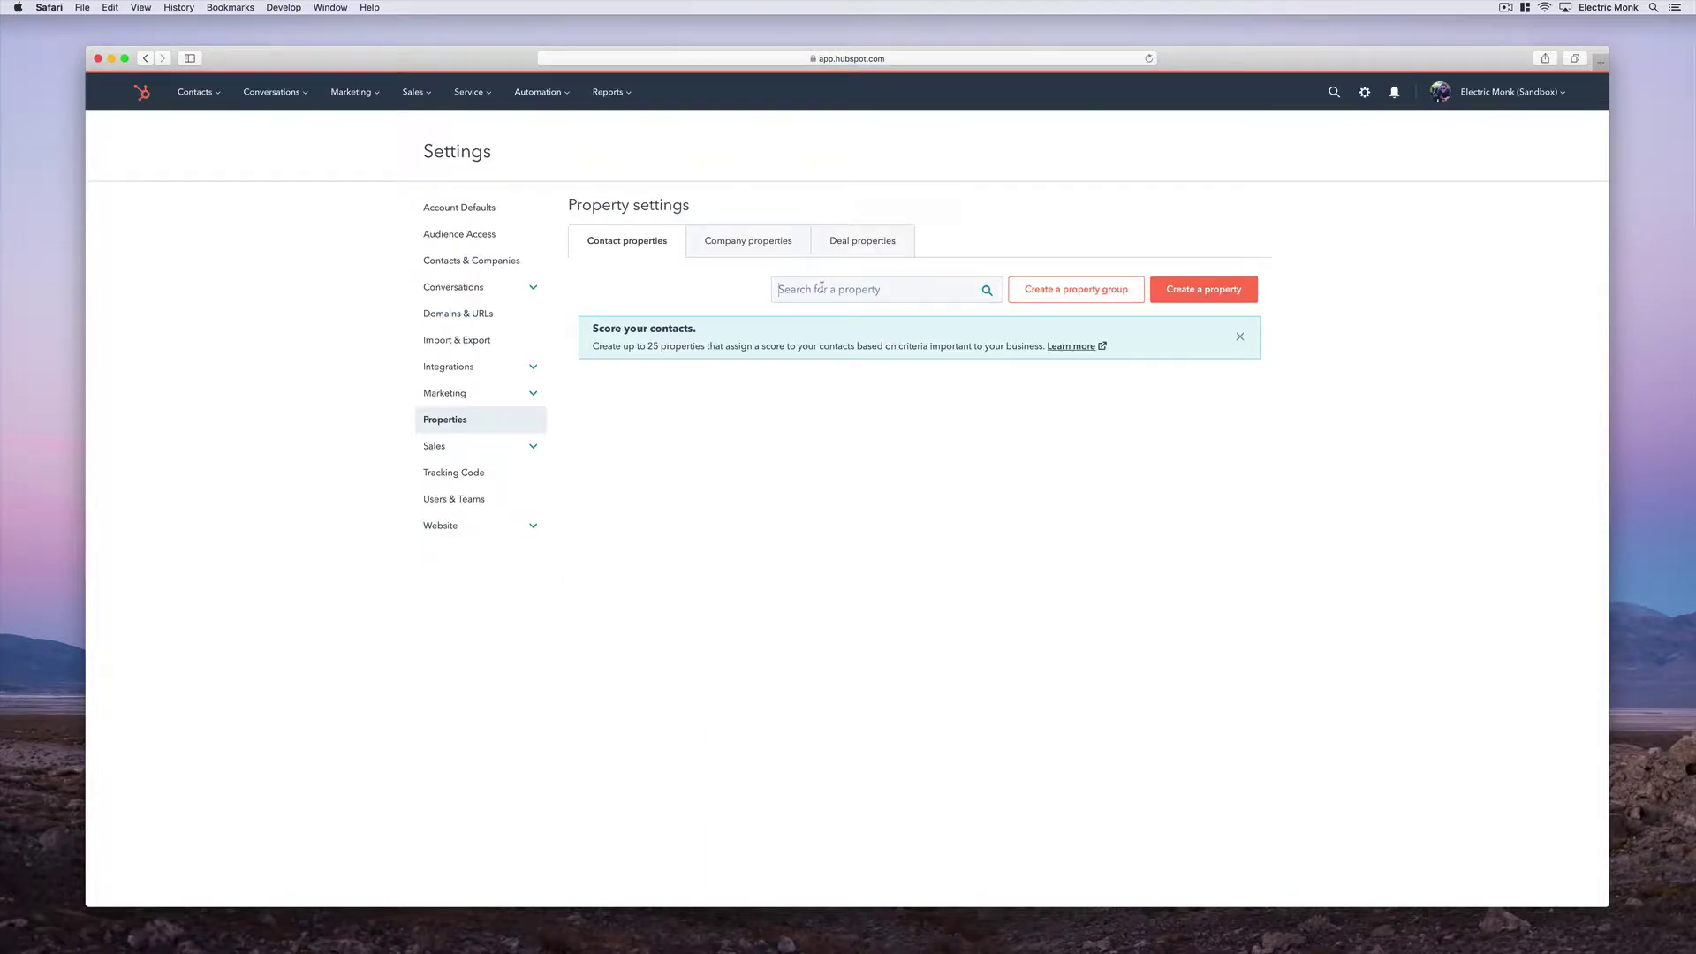
left_click(821, 289)
type("country")
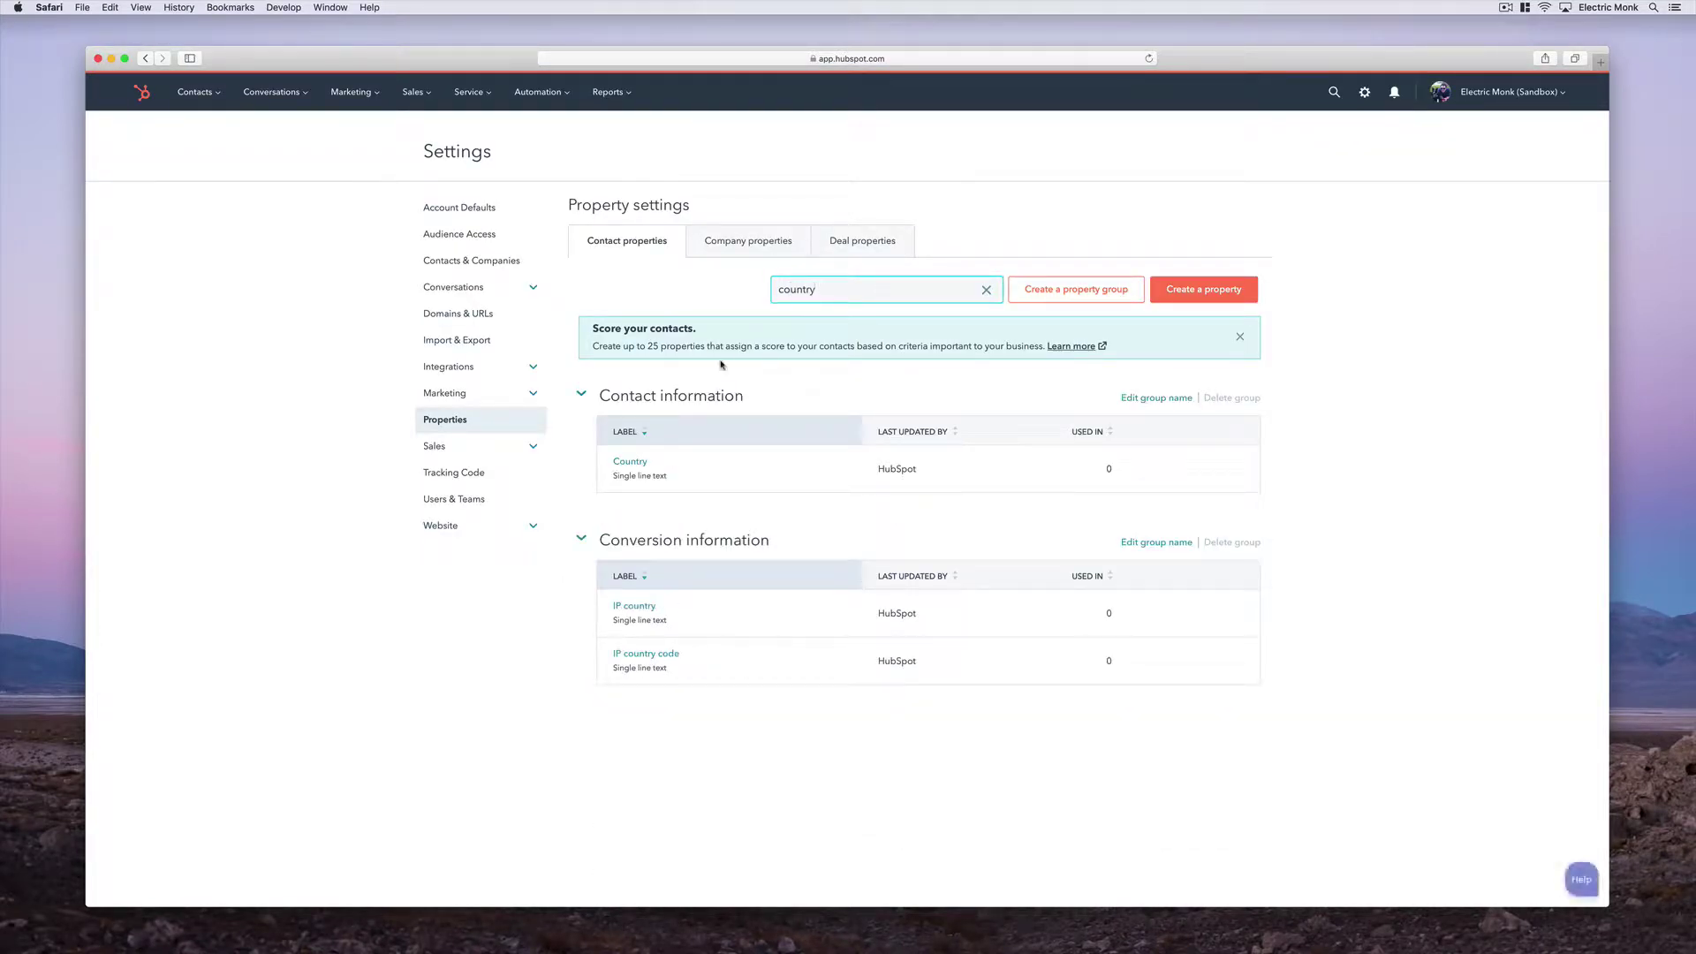
left_click(630, 461)
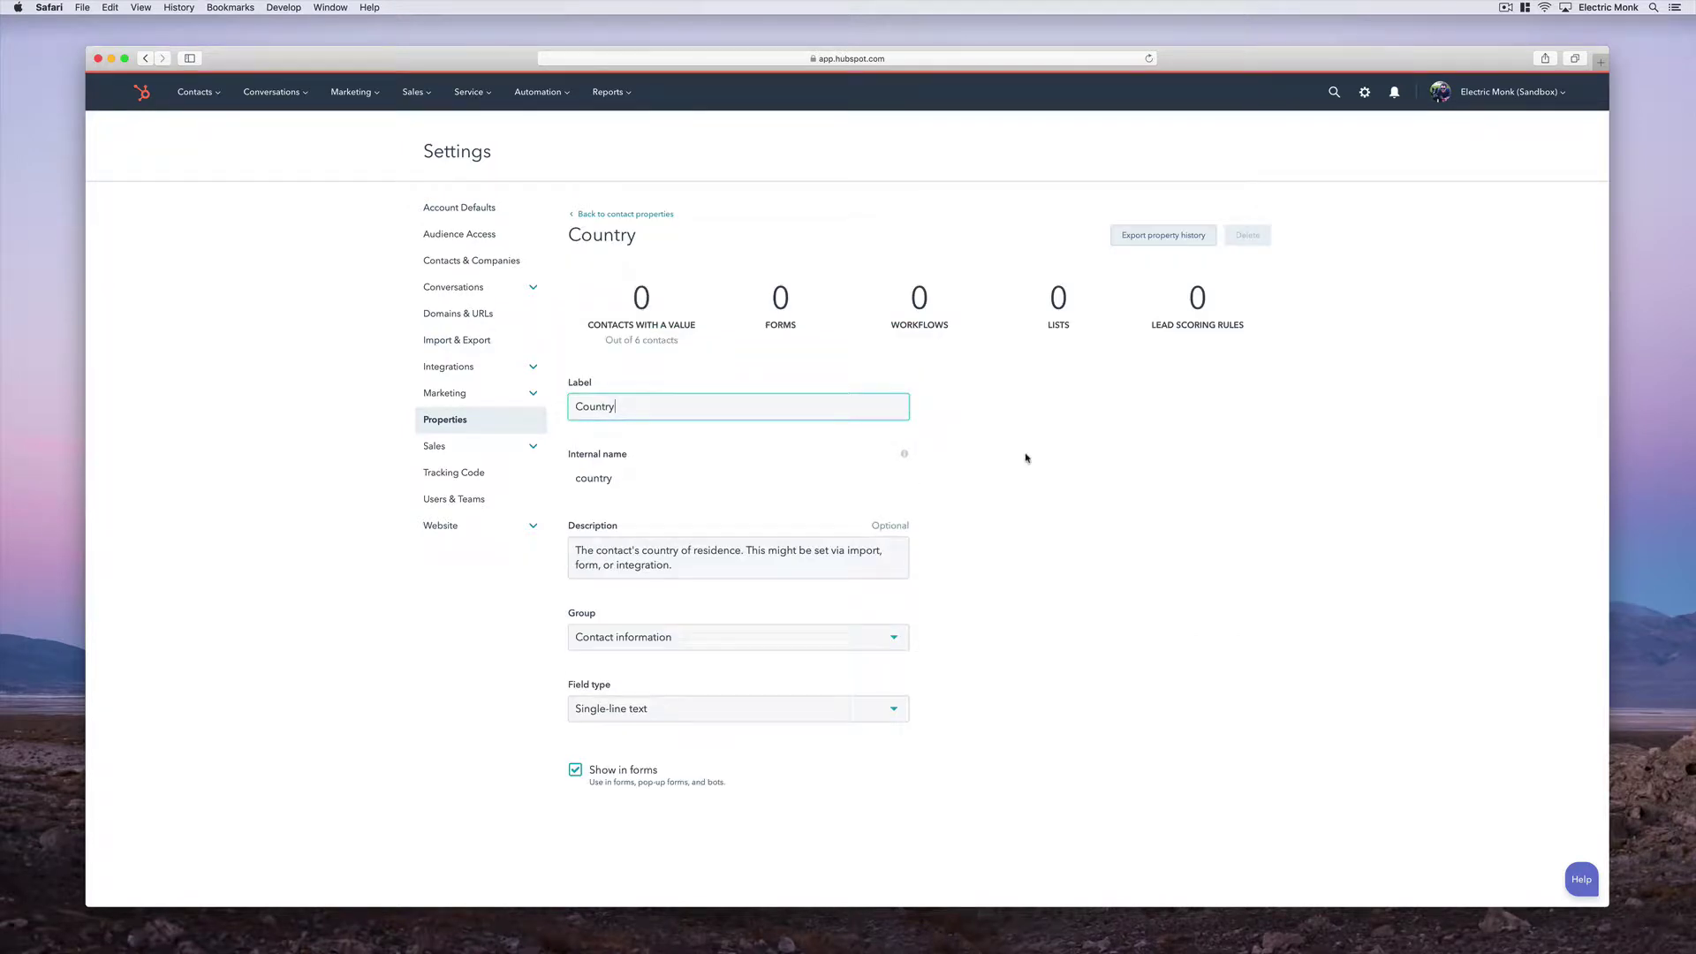
scroll(1026, 458, "down", 1)
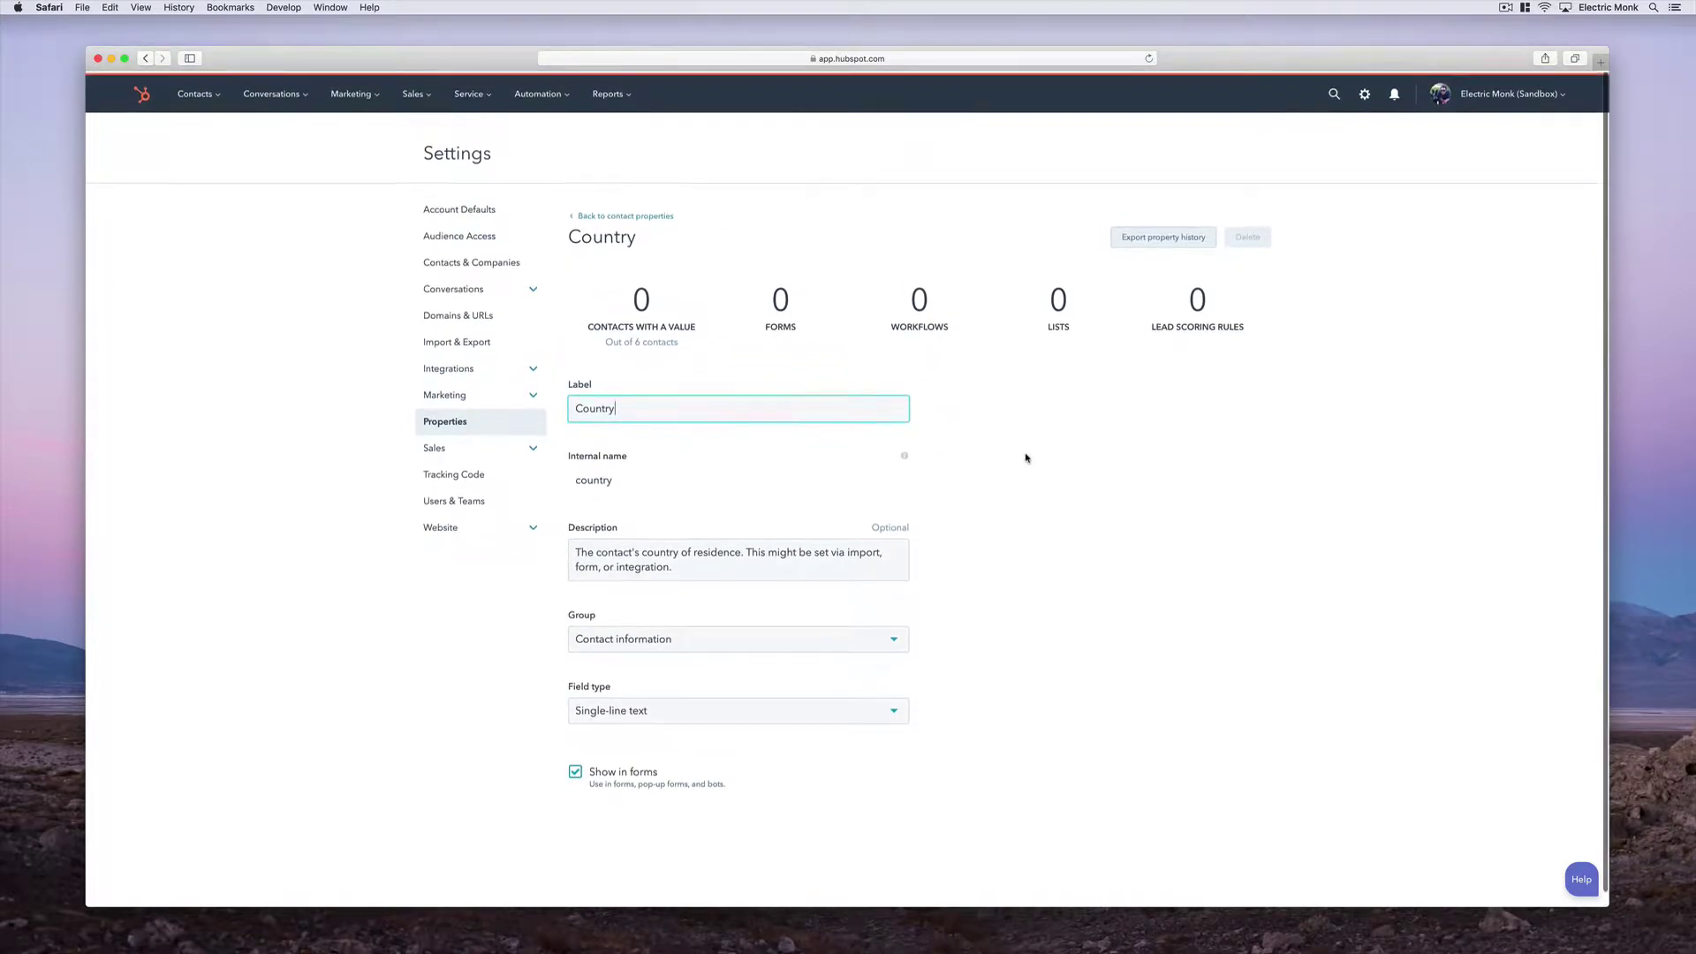
left_click(132, 92)
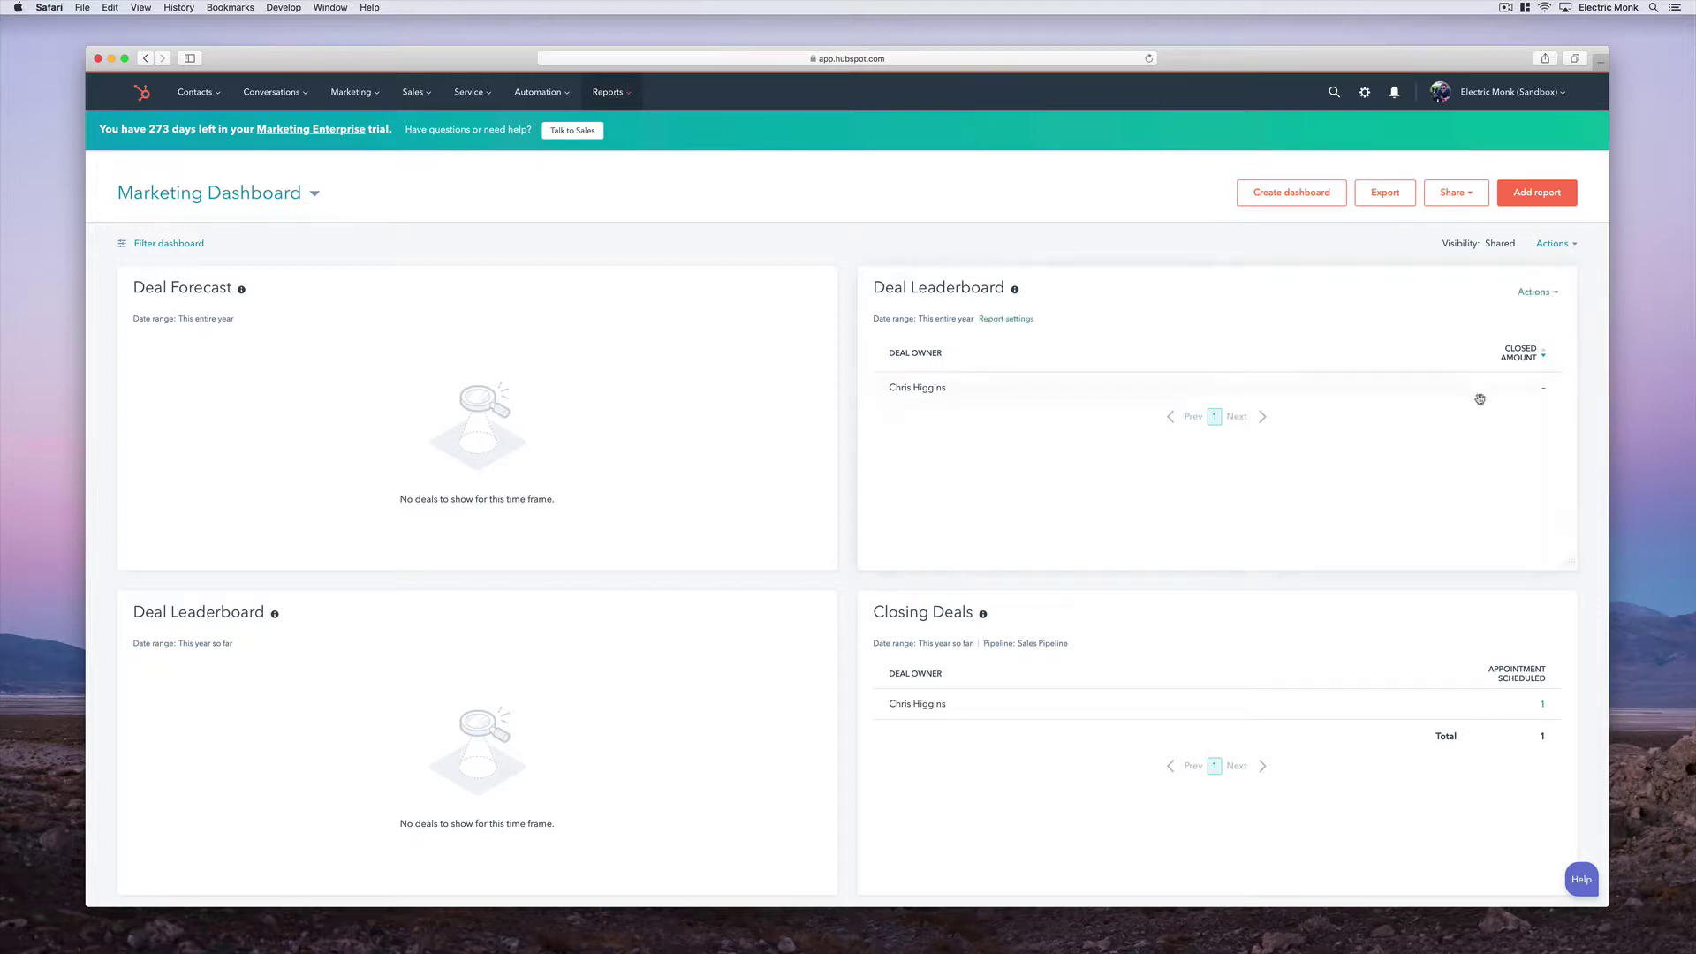
Find the Country contact property in the account's property settings and change its field type to Dropdown select
left_click(1366, 94)
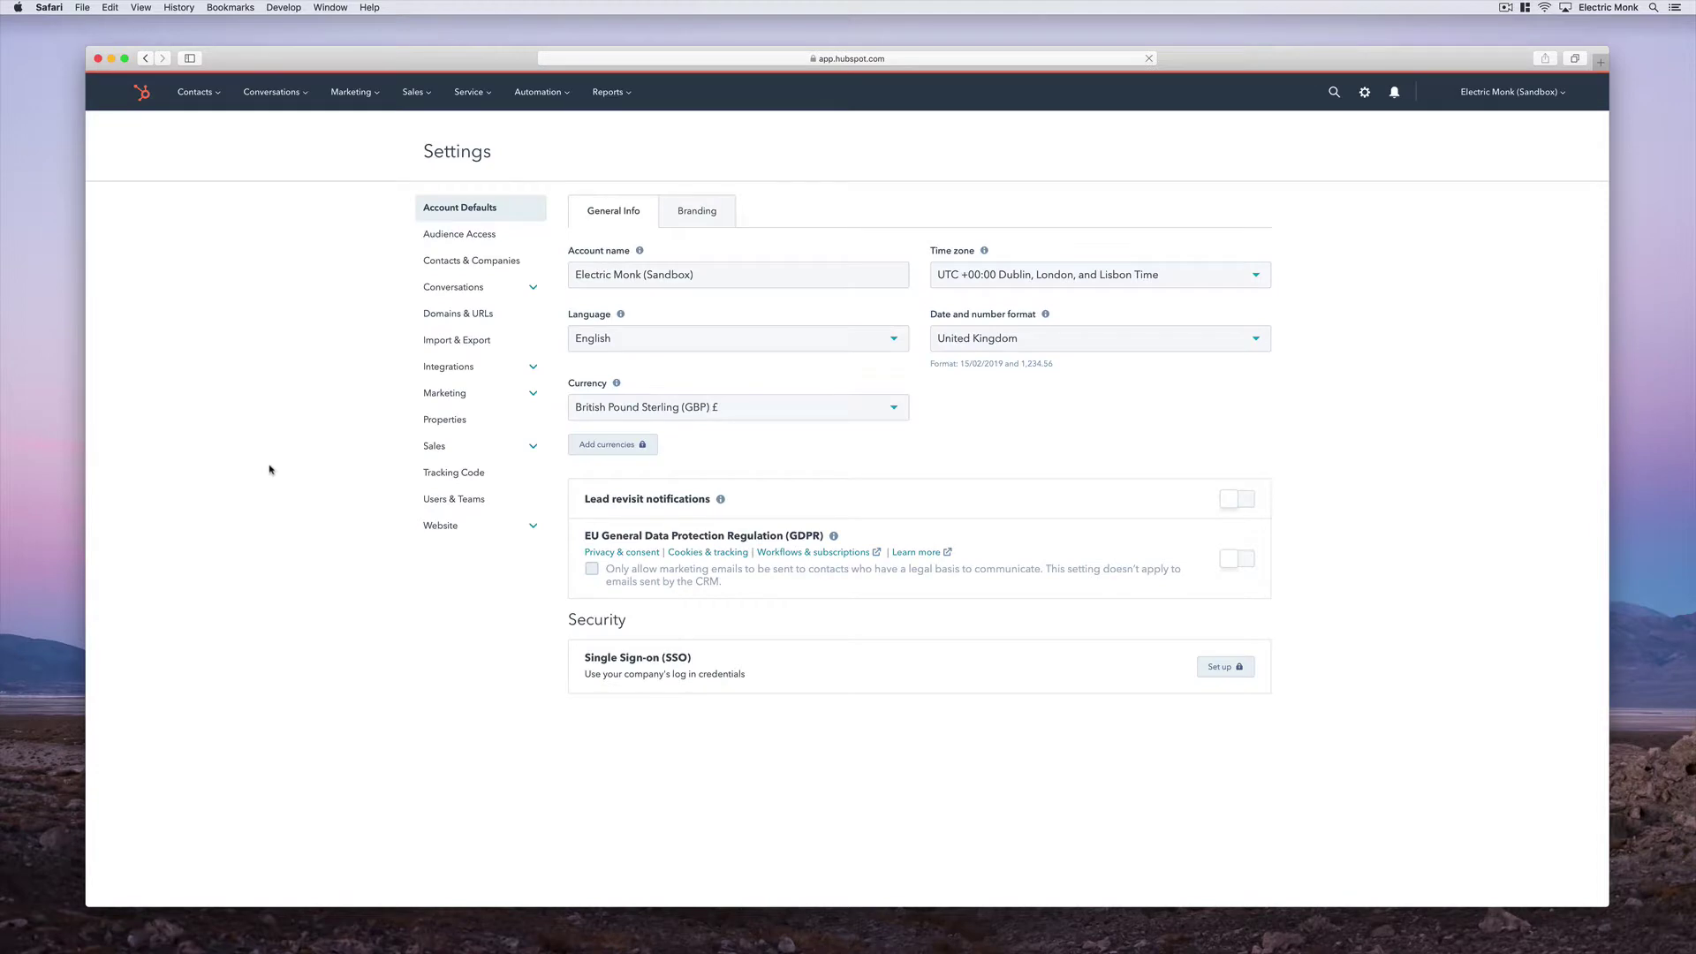
left_click(437, 422)
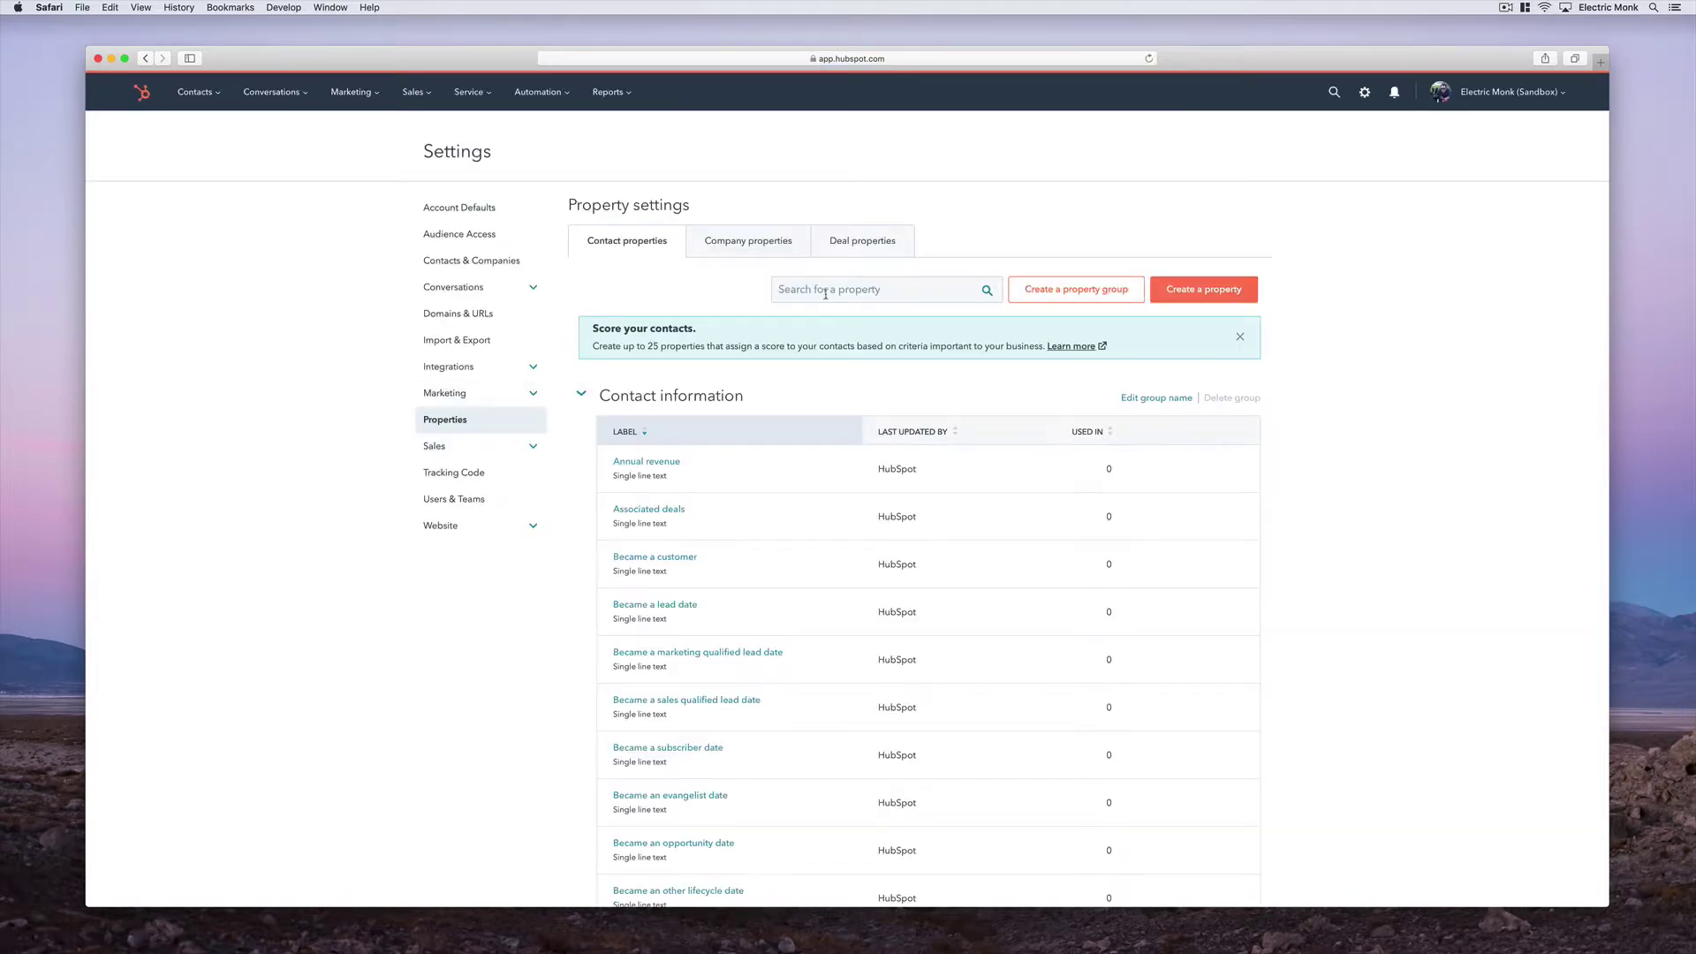
left_click(826, 292)
type("country")
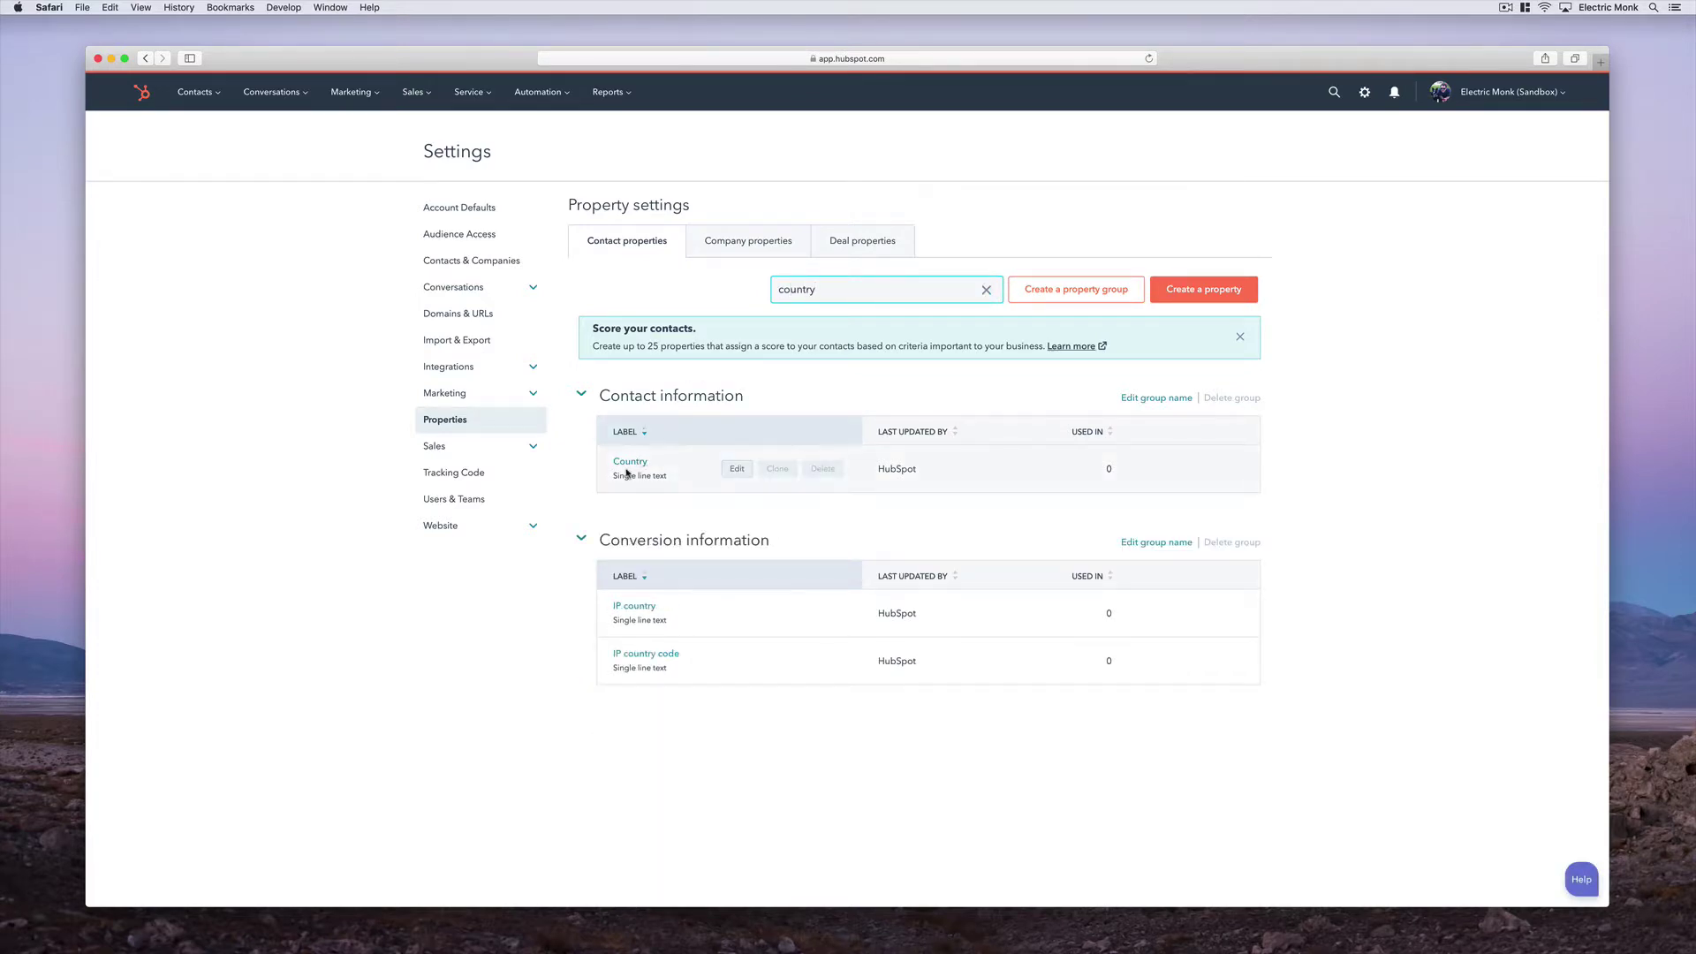
left_click(629, 461)
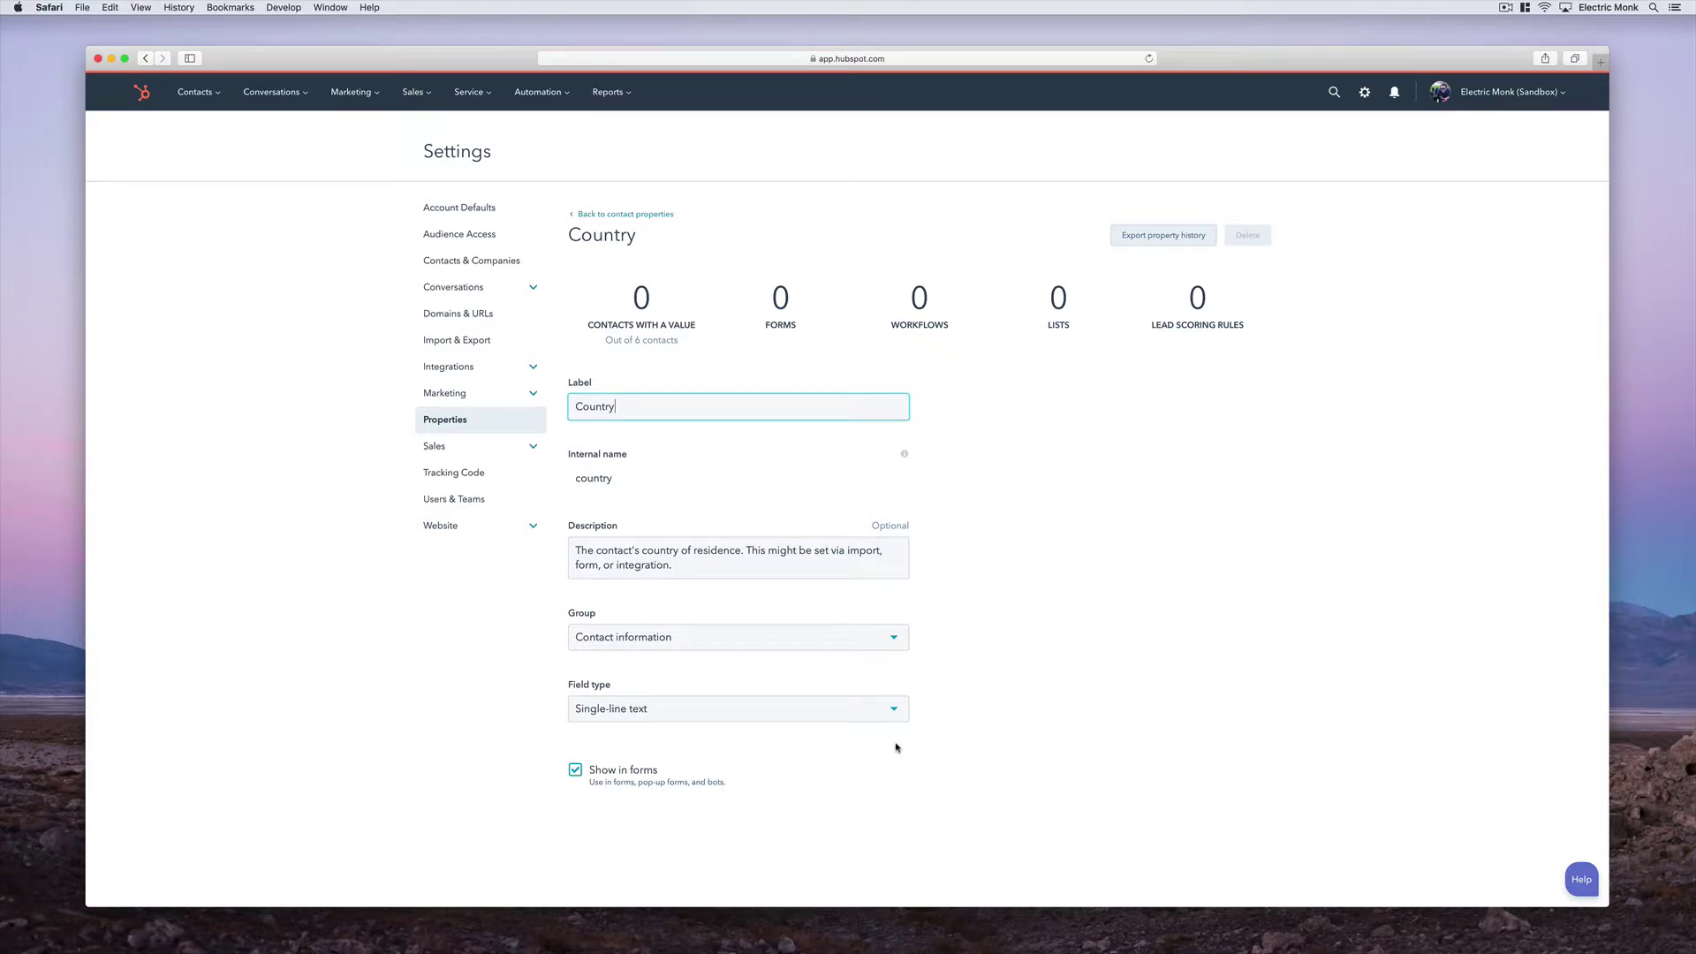
left_click(892, 717)
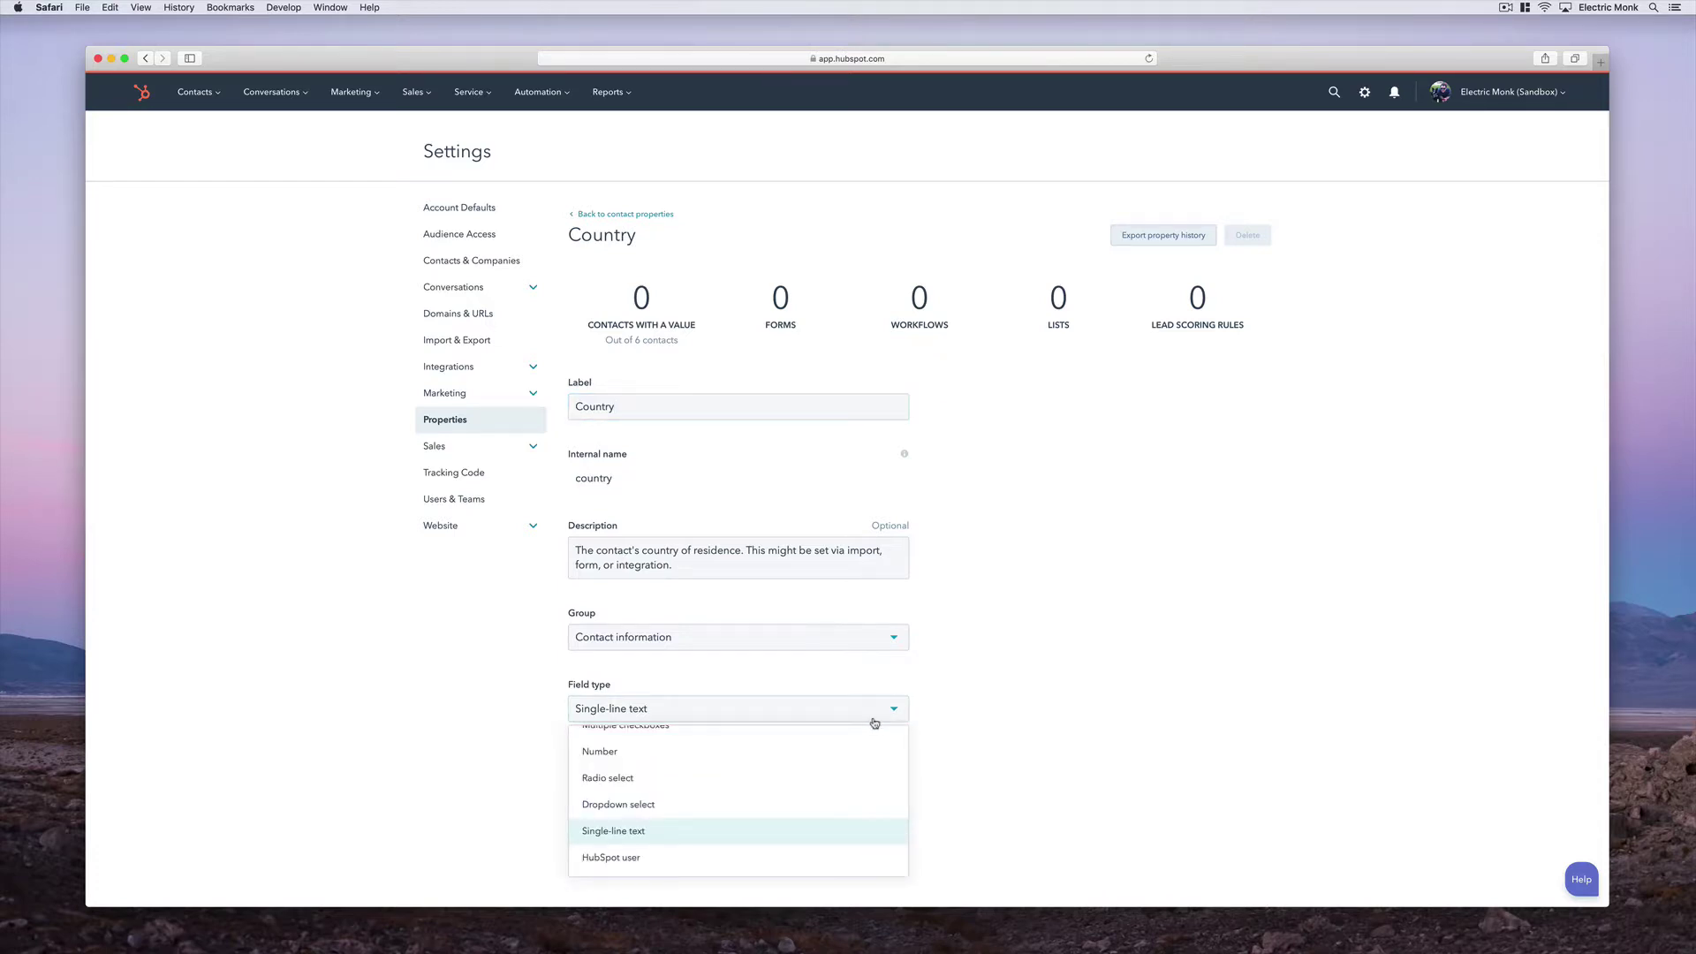
left_click(689, 806)
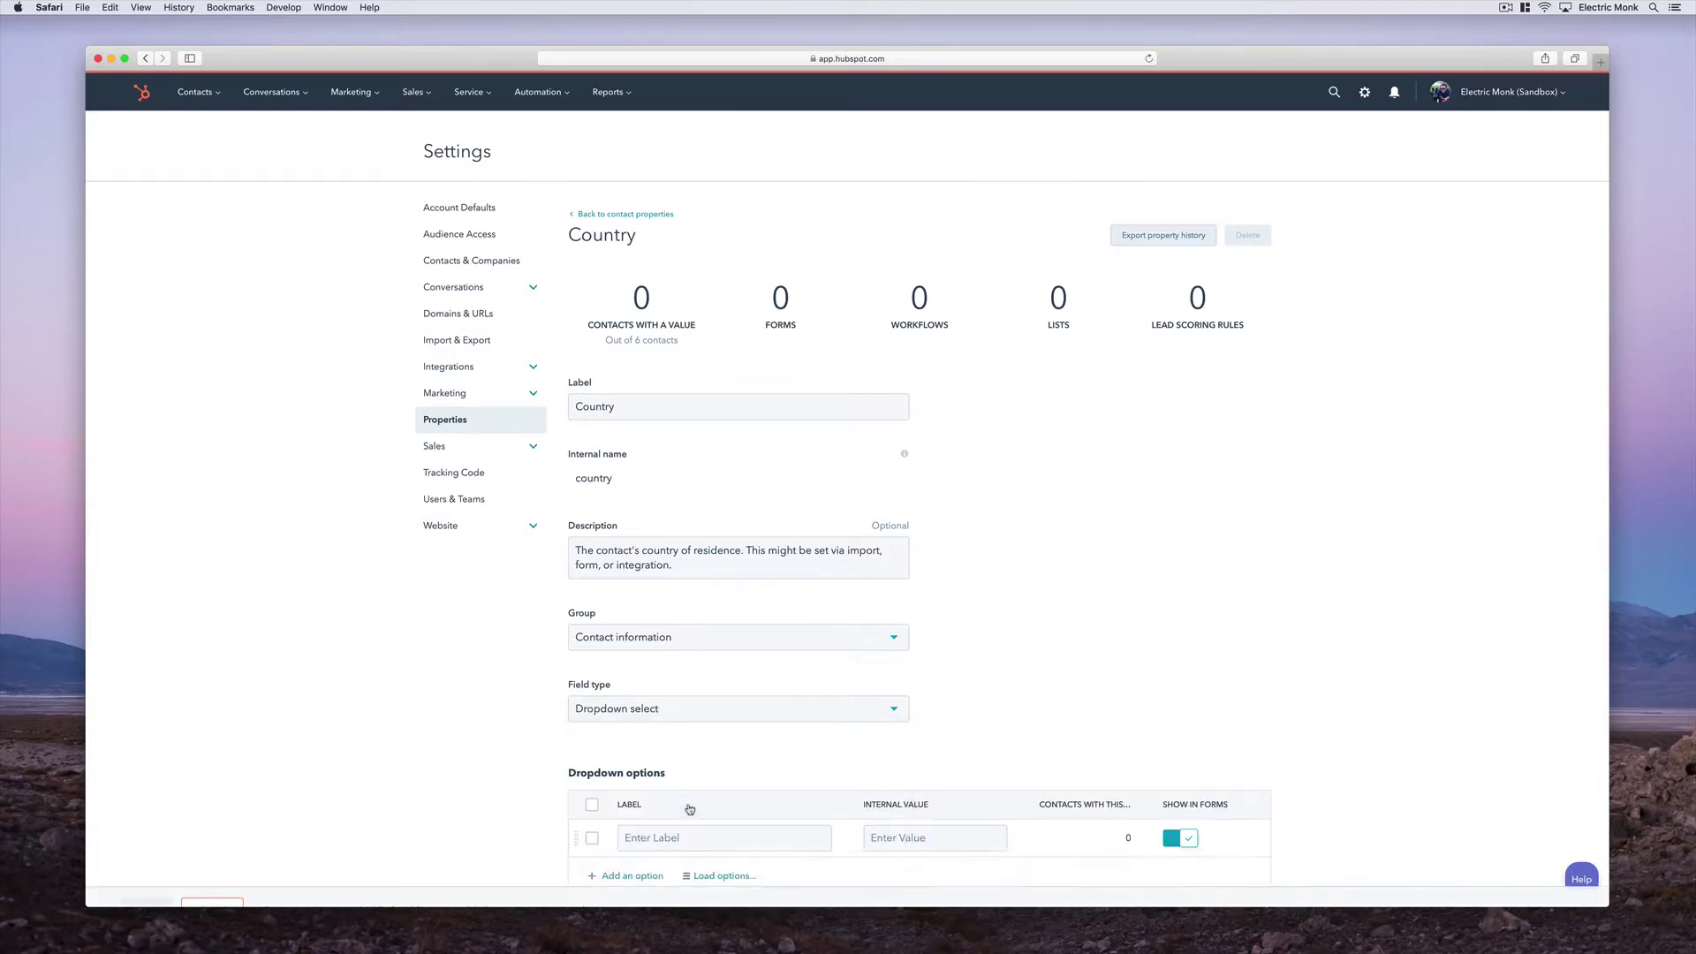
scroll(1094, 662, "down", 2)
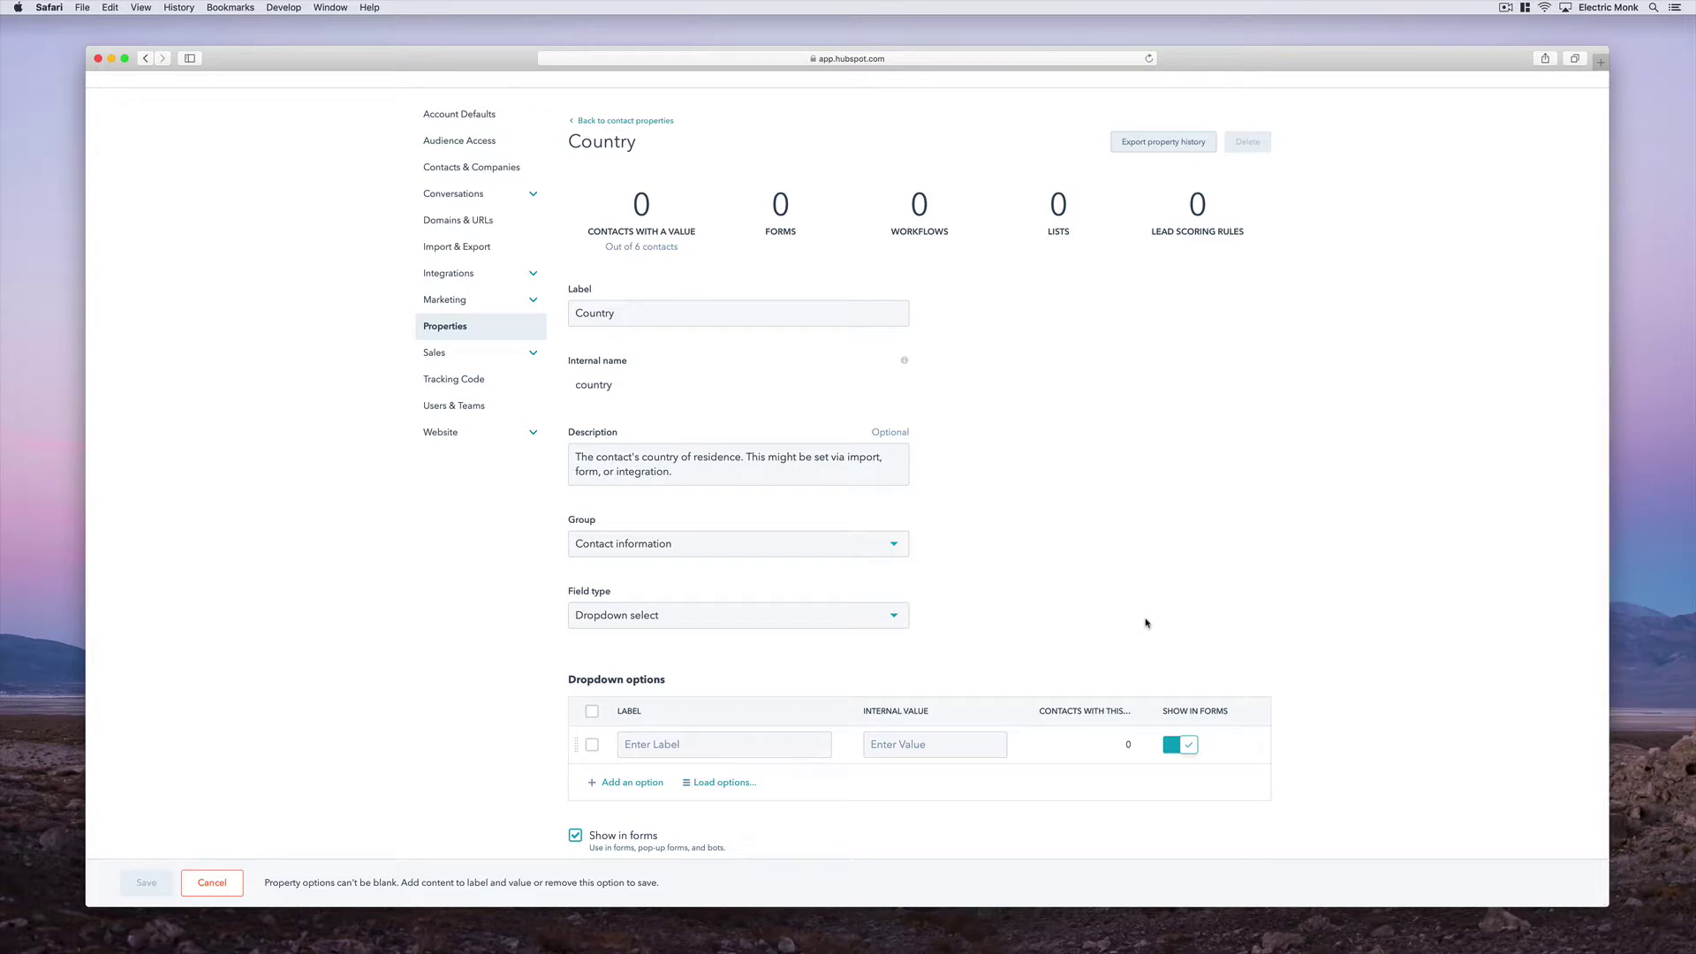
left_click(722, 735)
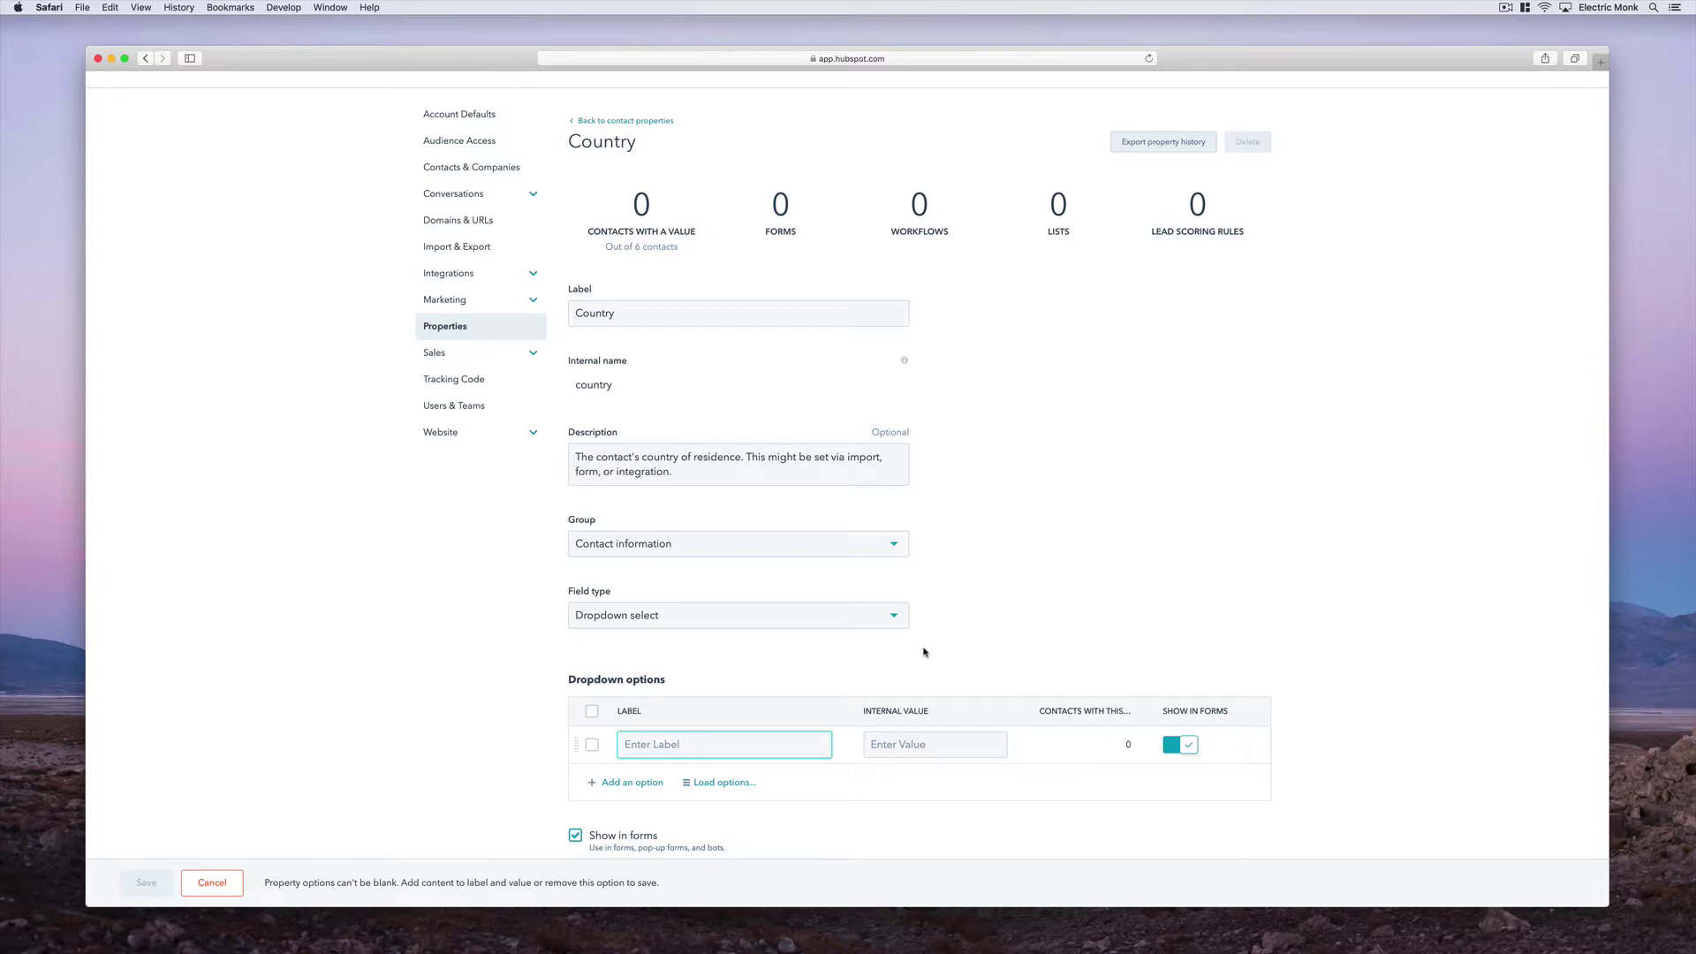
type("Mordor")
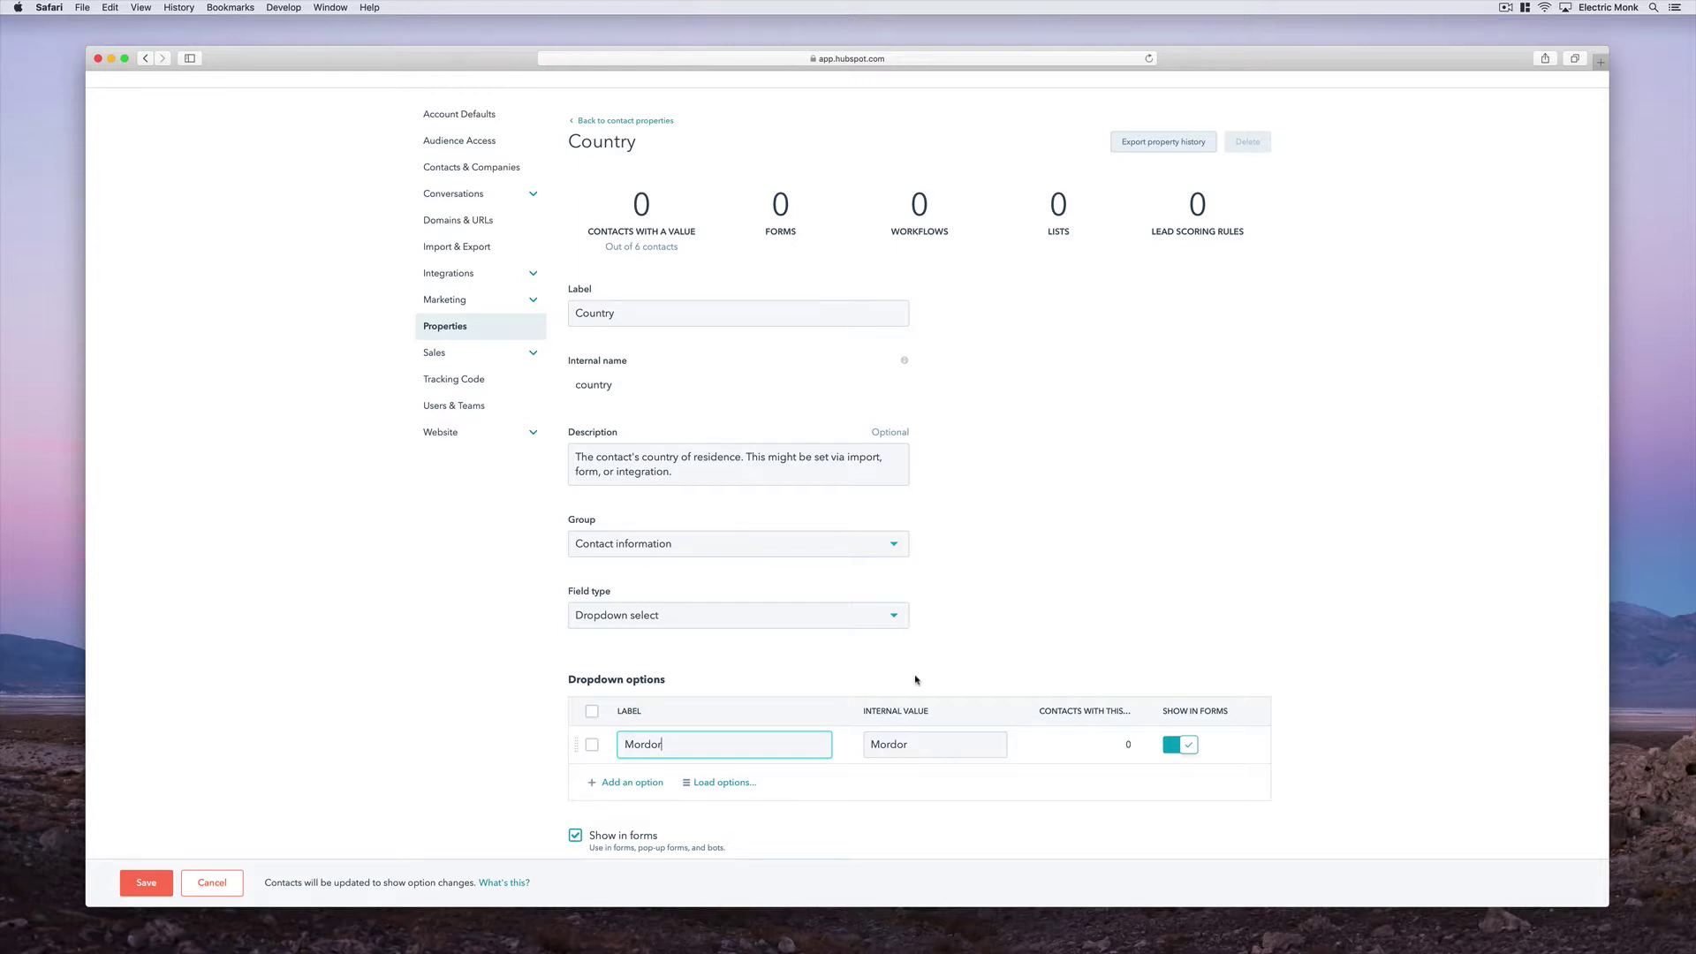
key("super+a")
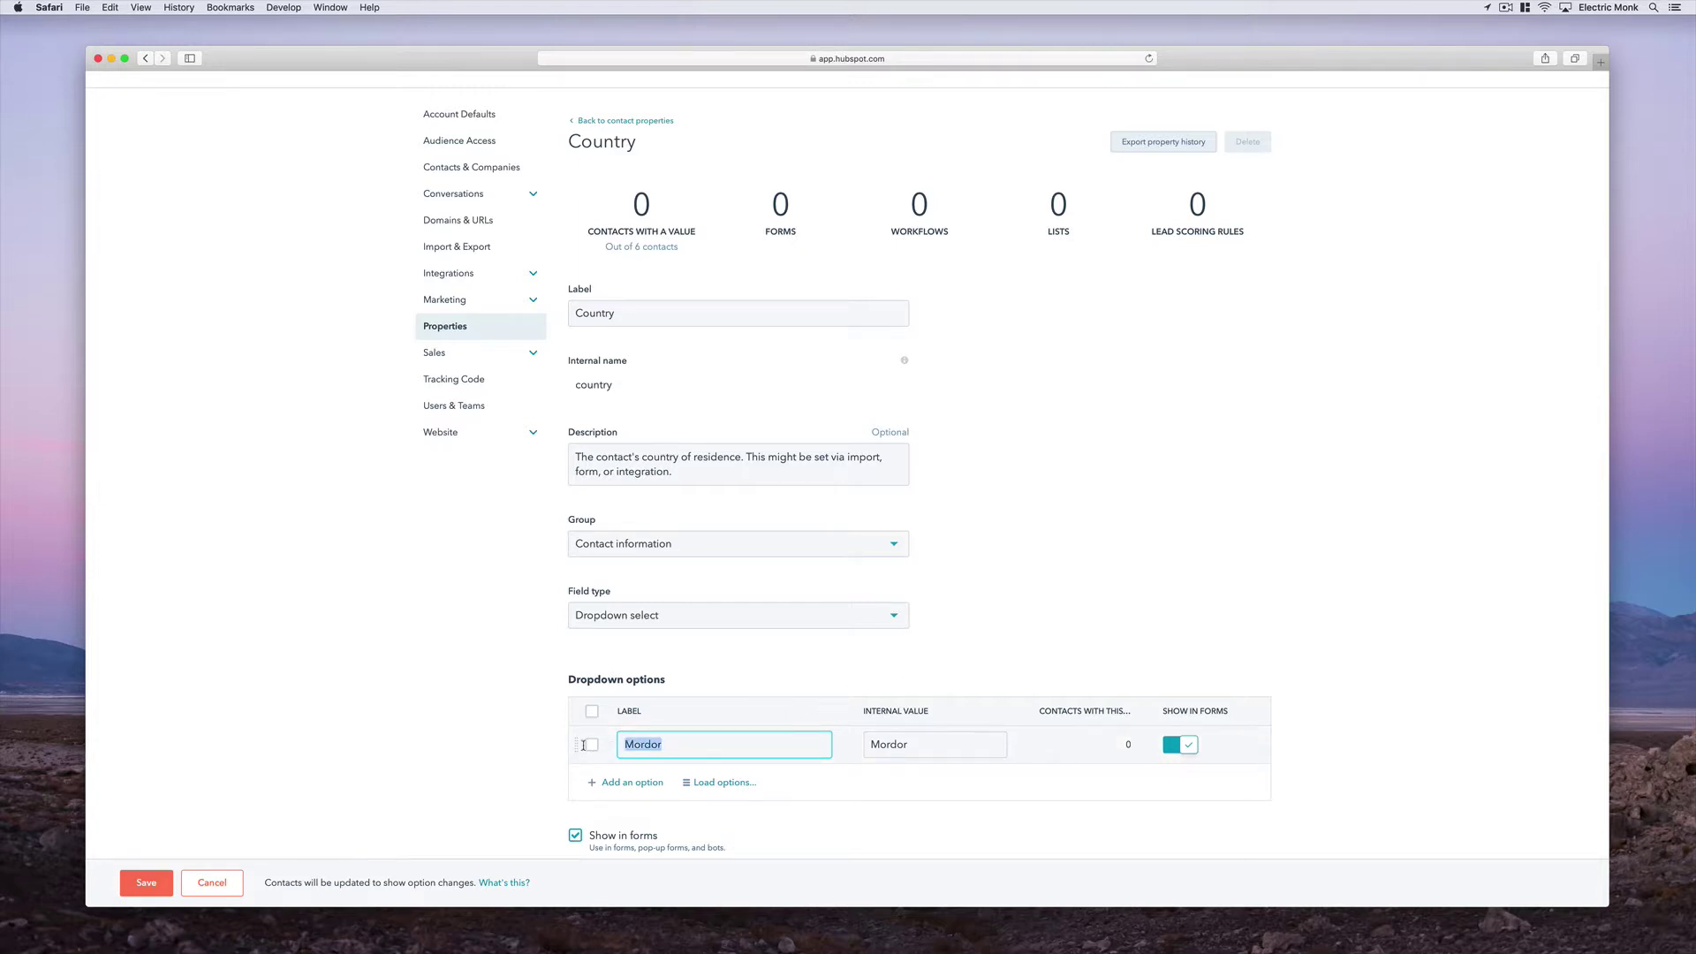
key("BackSpace")
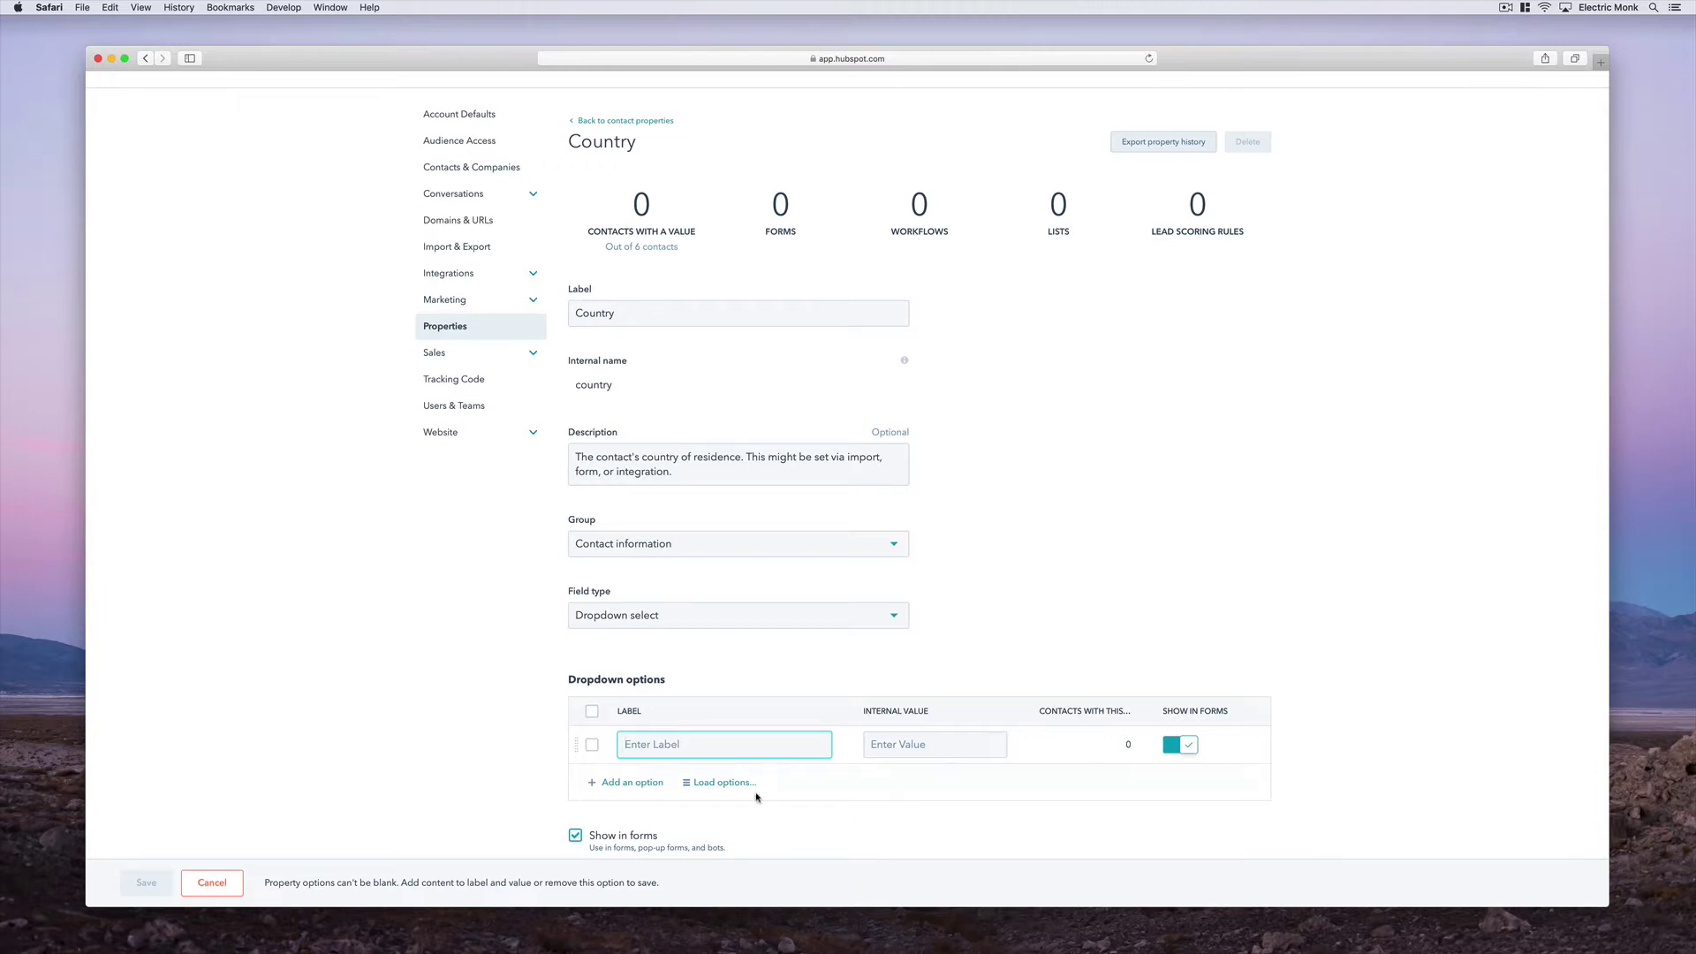
Load the predefined Country list into the property's dropdown options
left_click(725, 784)
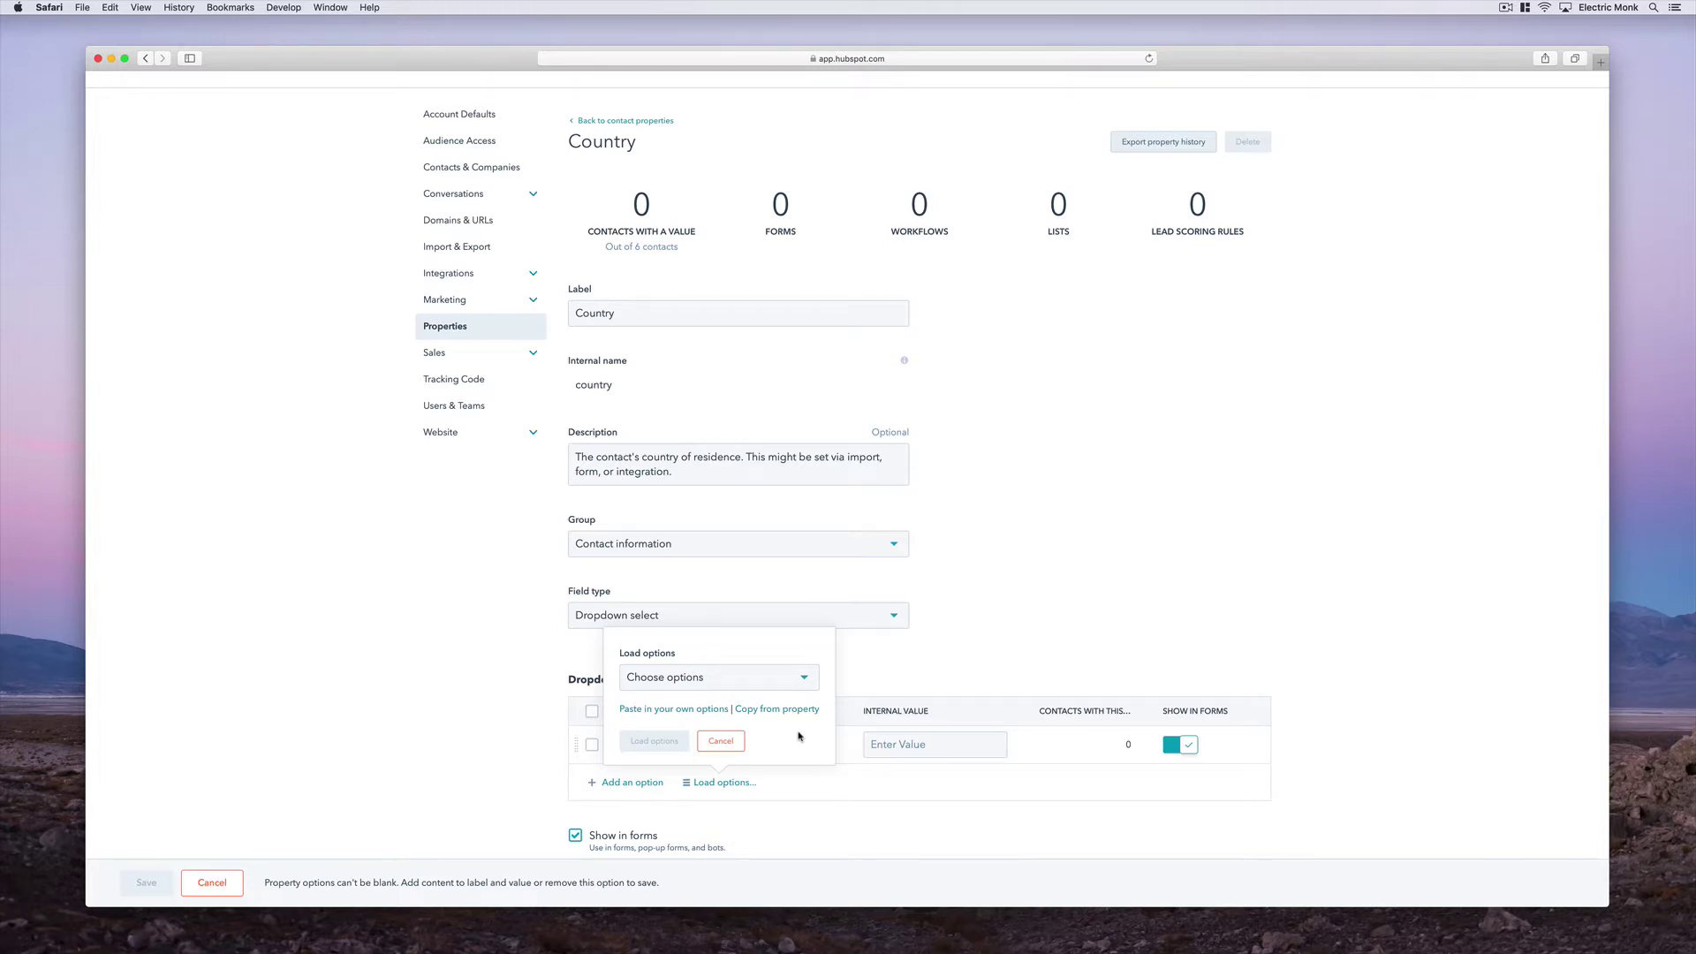
left_click(803, 681)
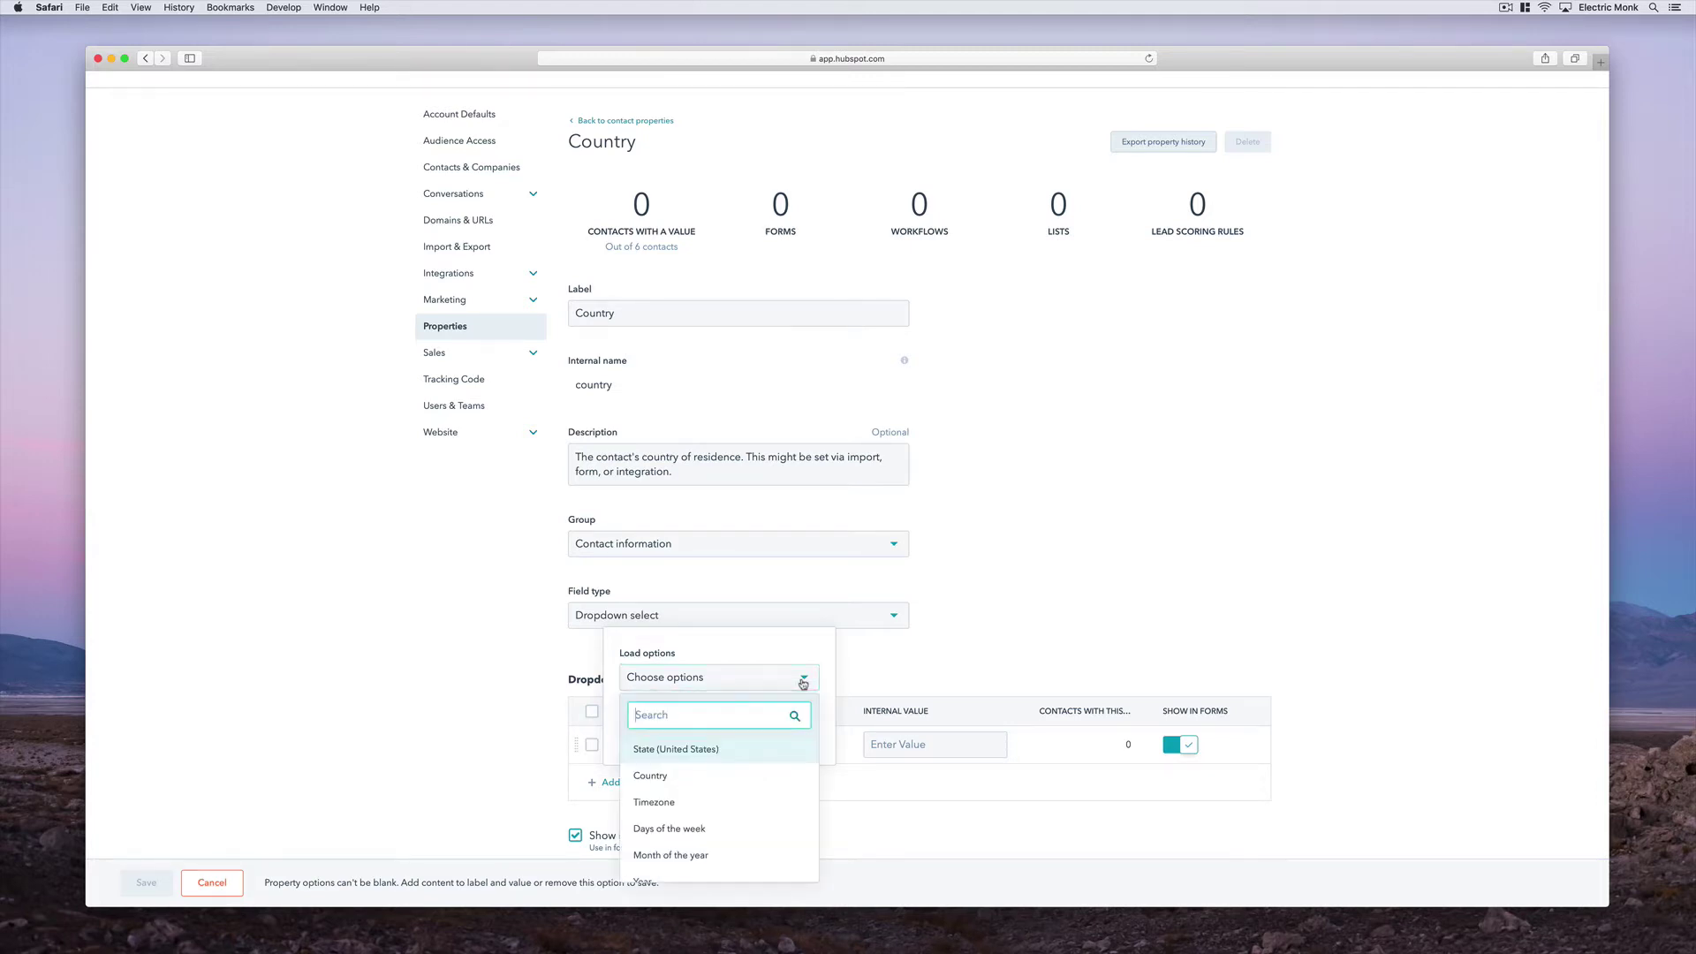
left_click(781, 782)
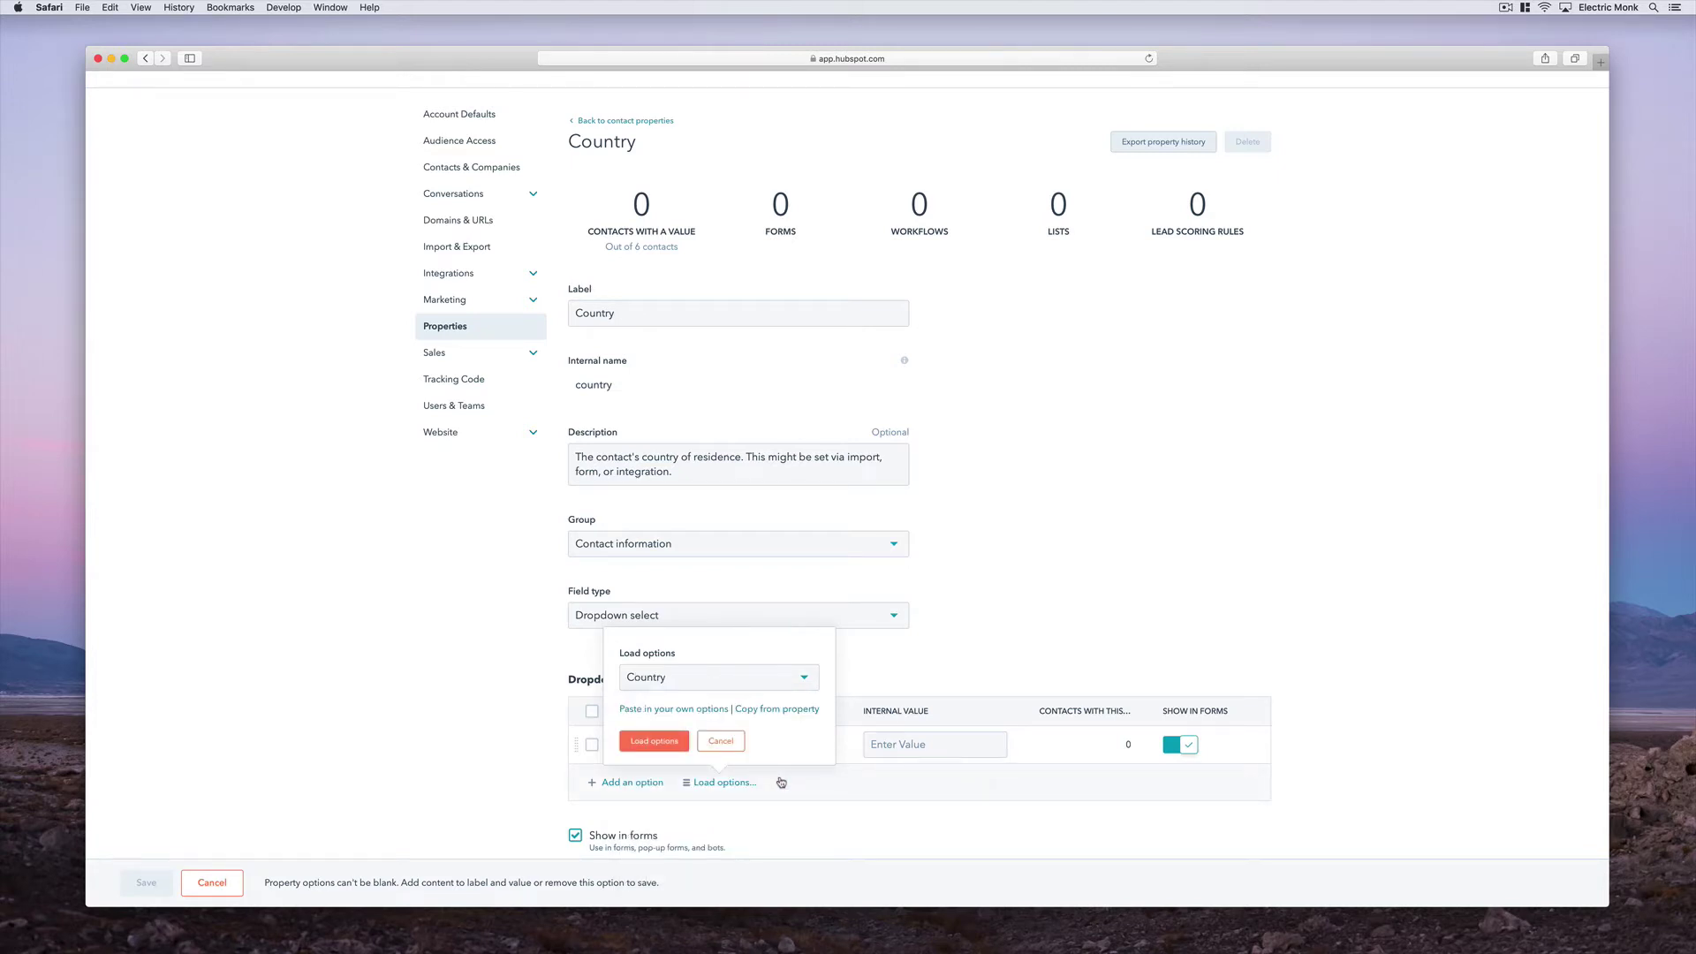
left_click(659, 744)
scroll(515, 756, "down", 8)
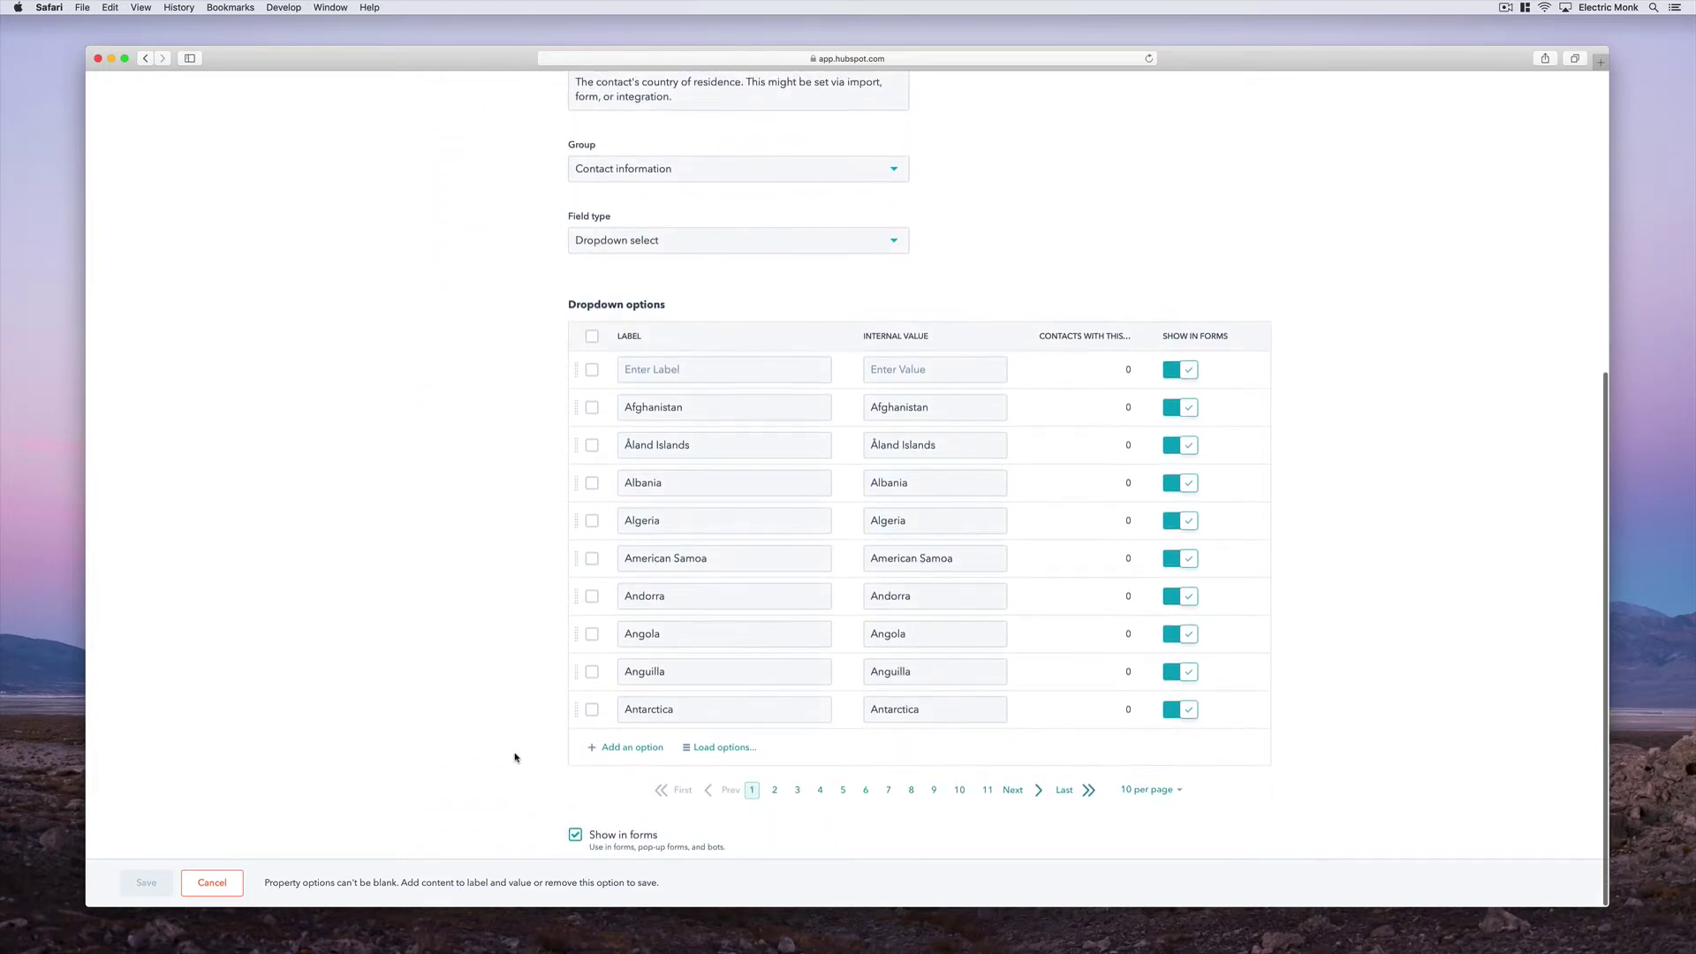
Show more dropdown options per page and remove the blank option at the start of the list
left_click(1141, 791)
left_click(1143, 754)
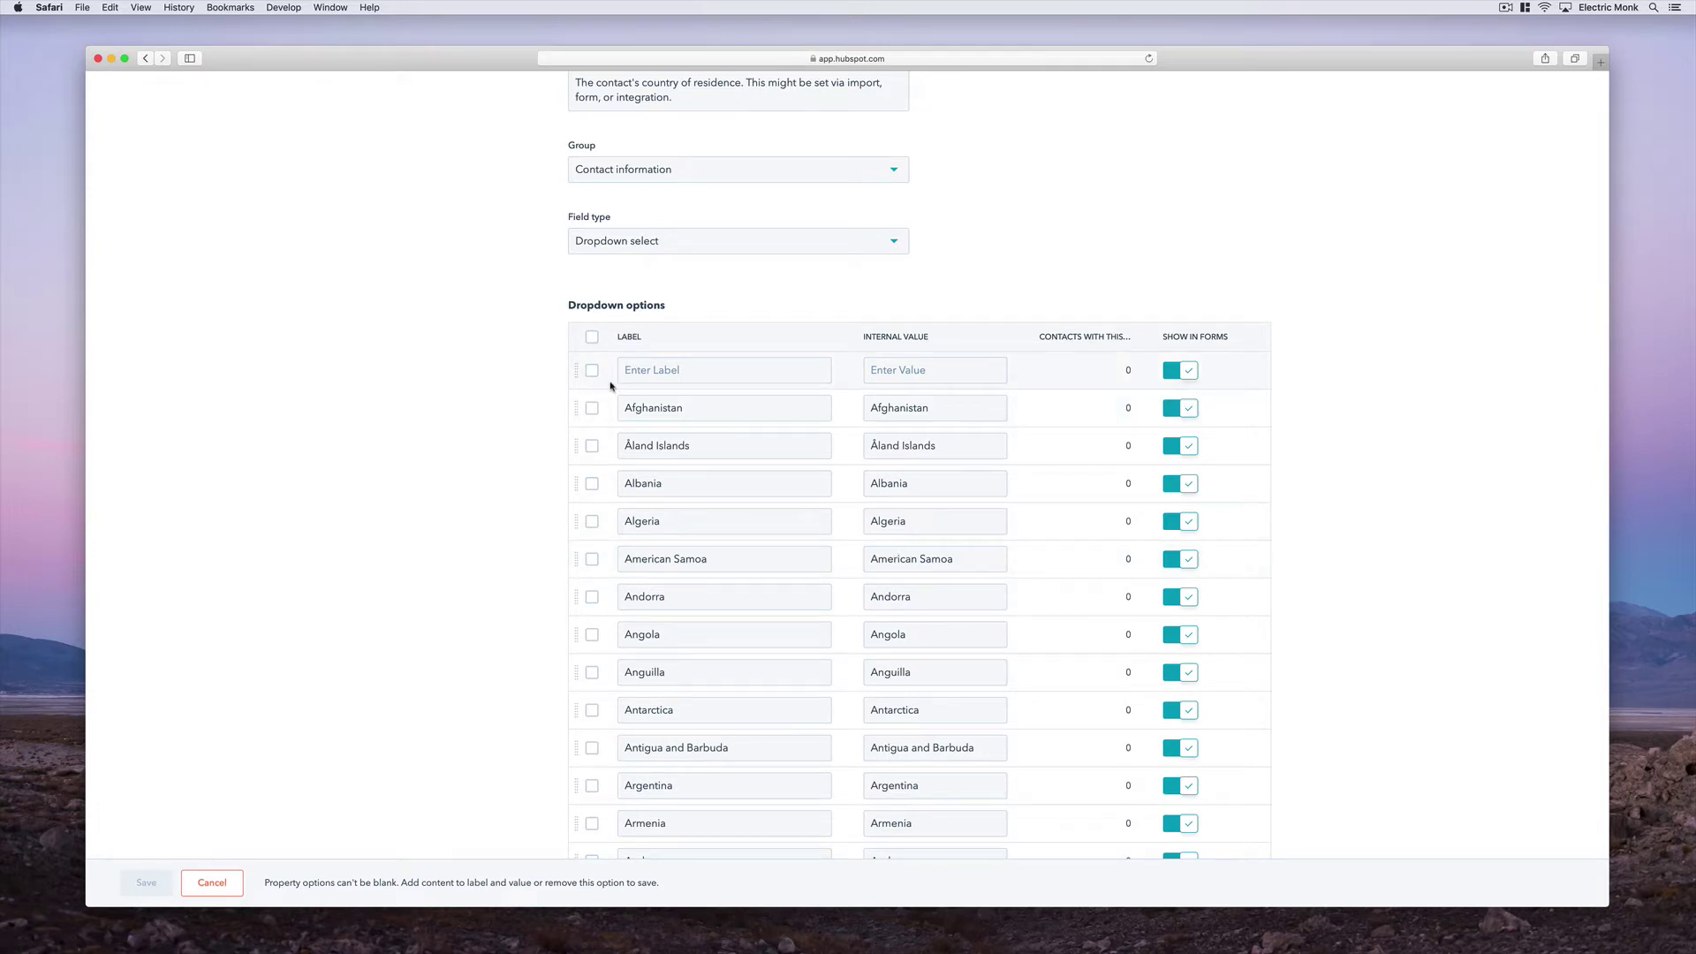
left_click(650, 372)
left_click(592, 372)
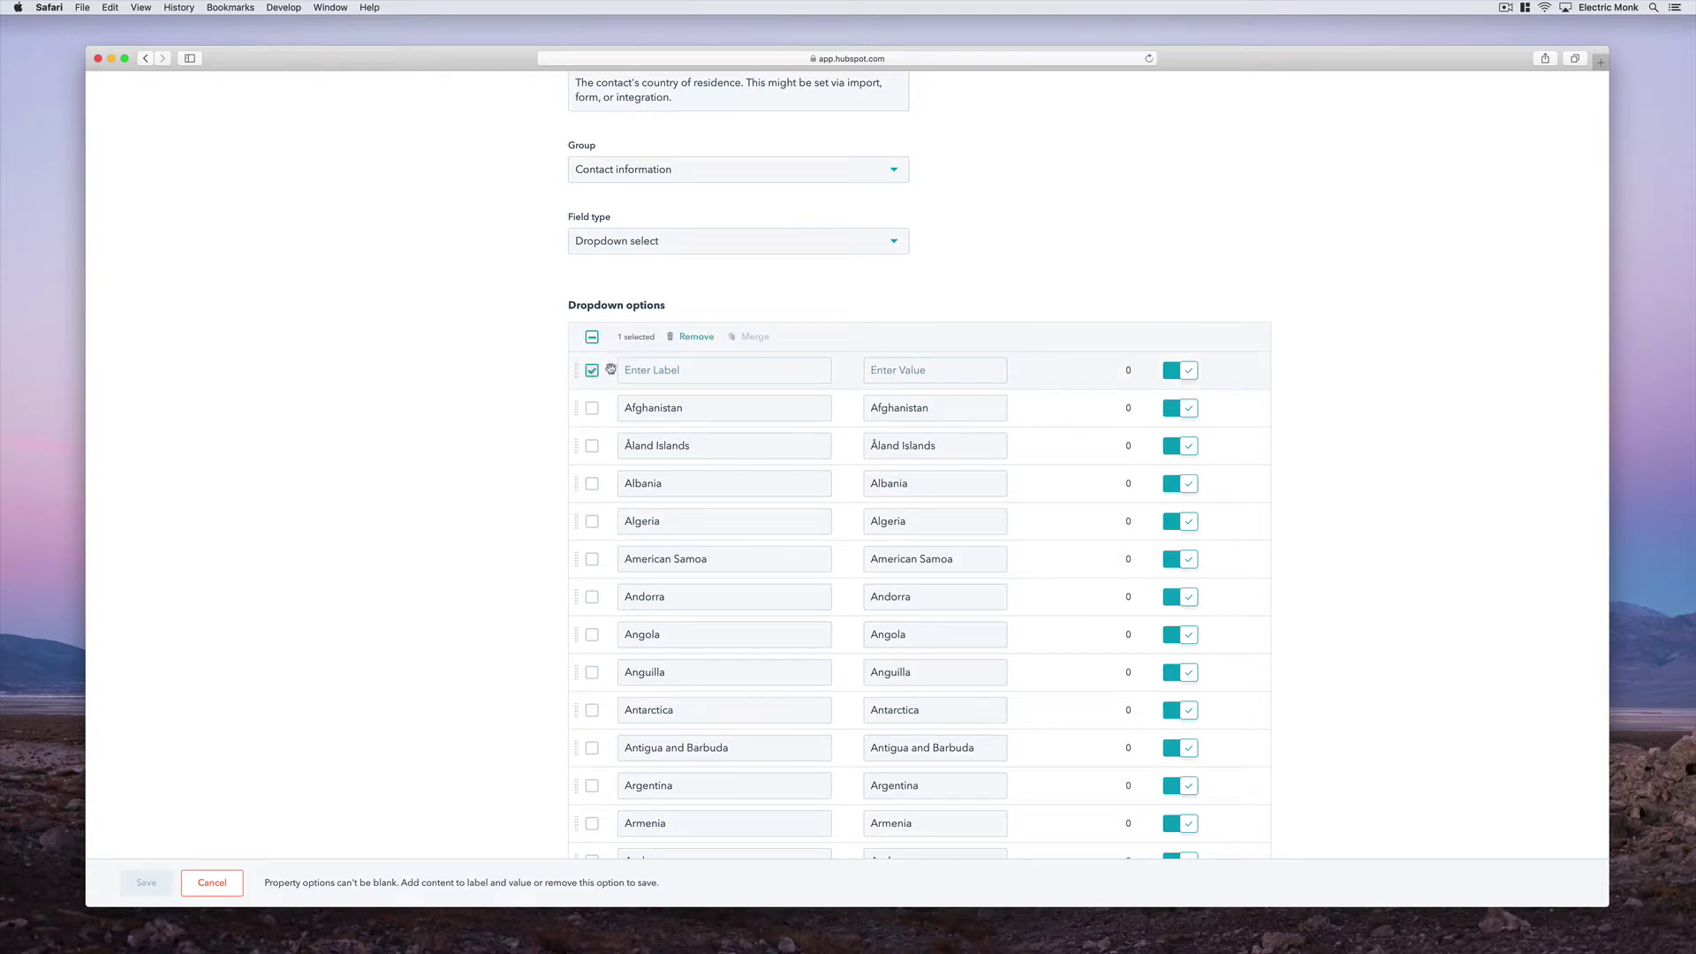
left_click(697, 337)
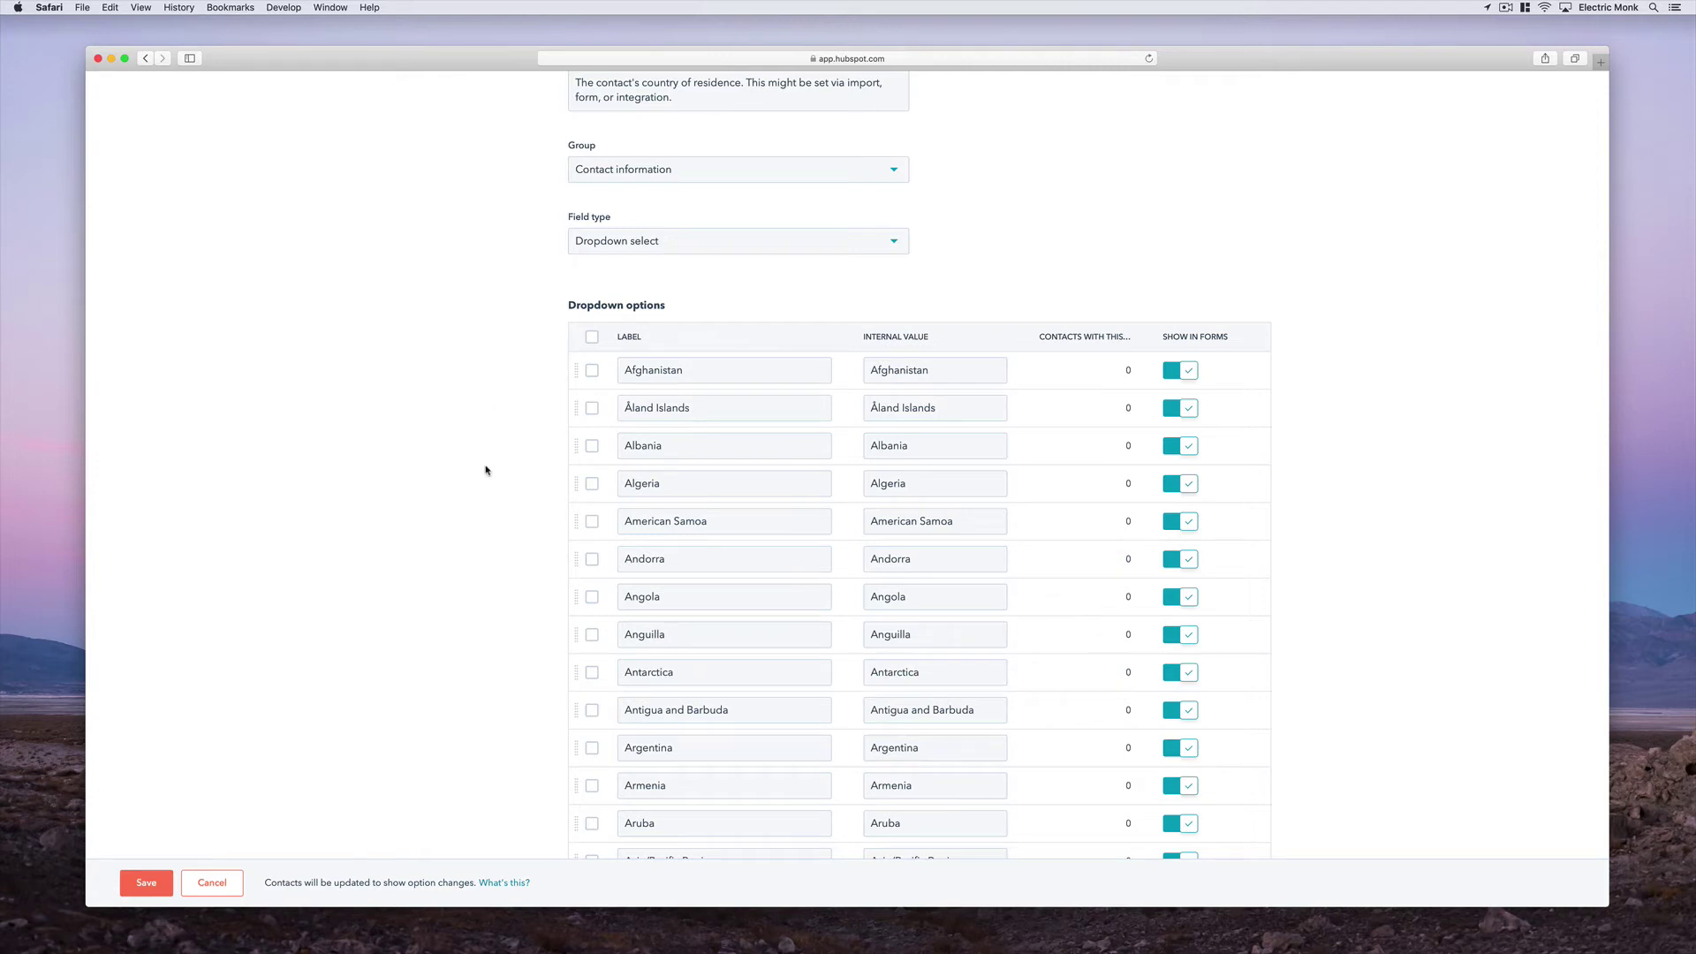
Review the loaded country options, then save the Country property and confirm the property type change
scroll(484, 502, "down", 10)
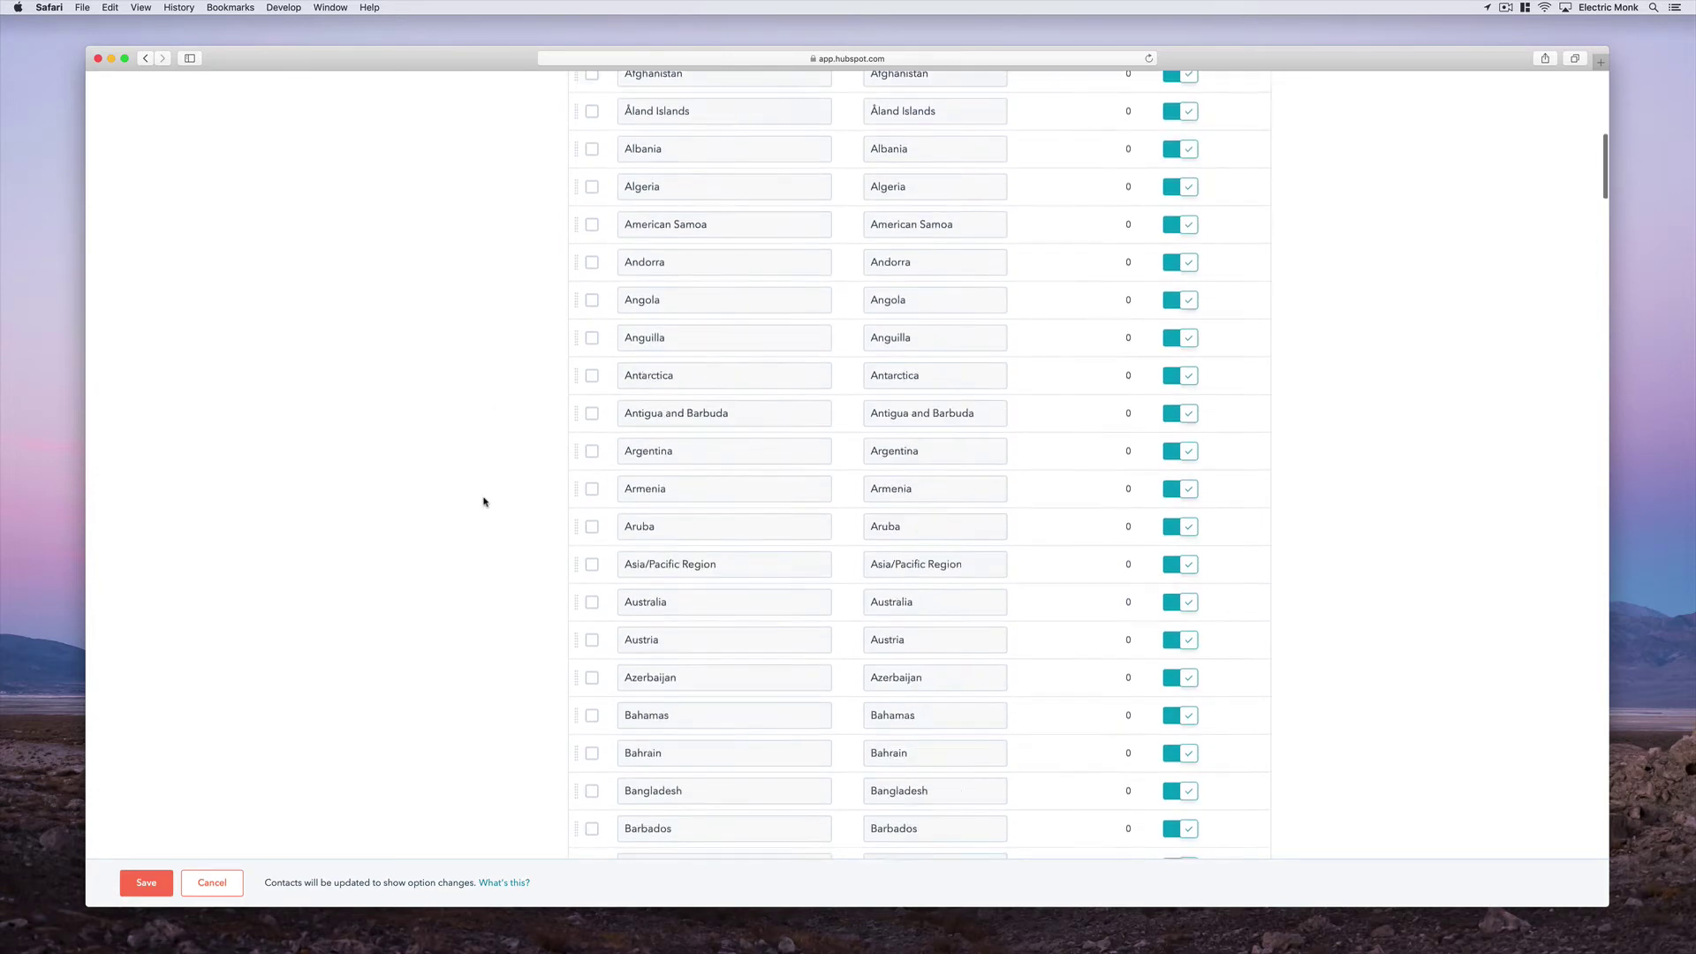
scroll(484, 502, "down", 10)
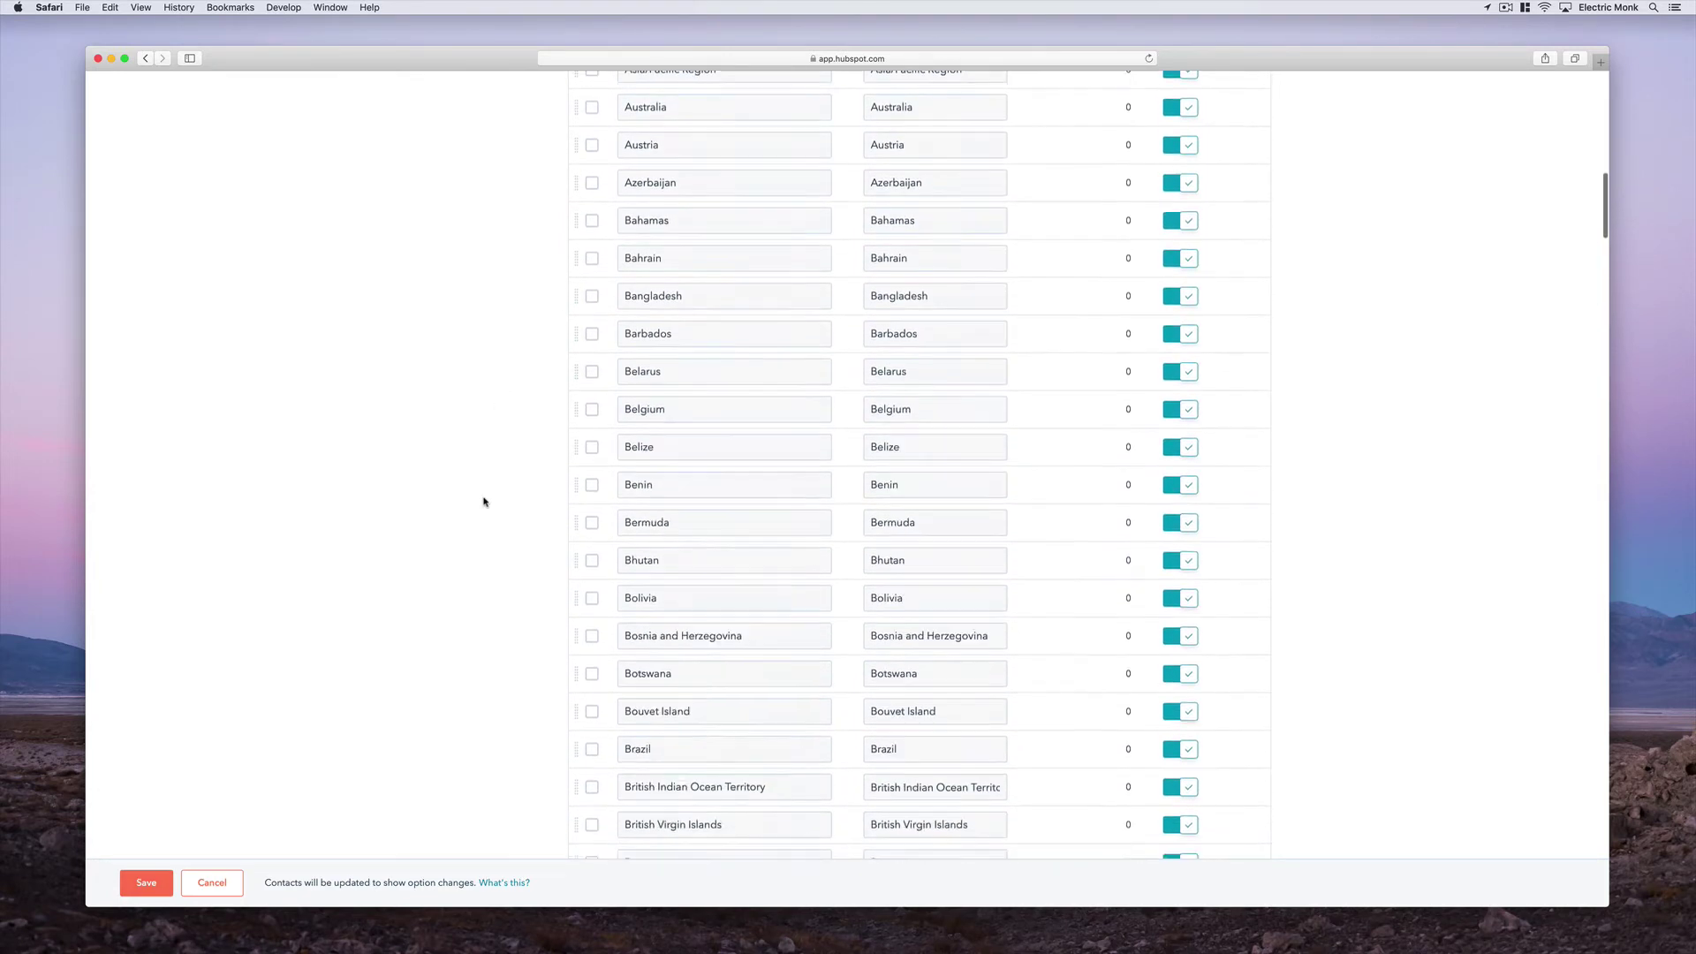
scroll(484, 502, "down", 8)
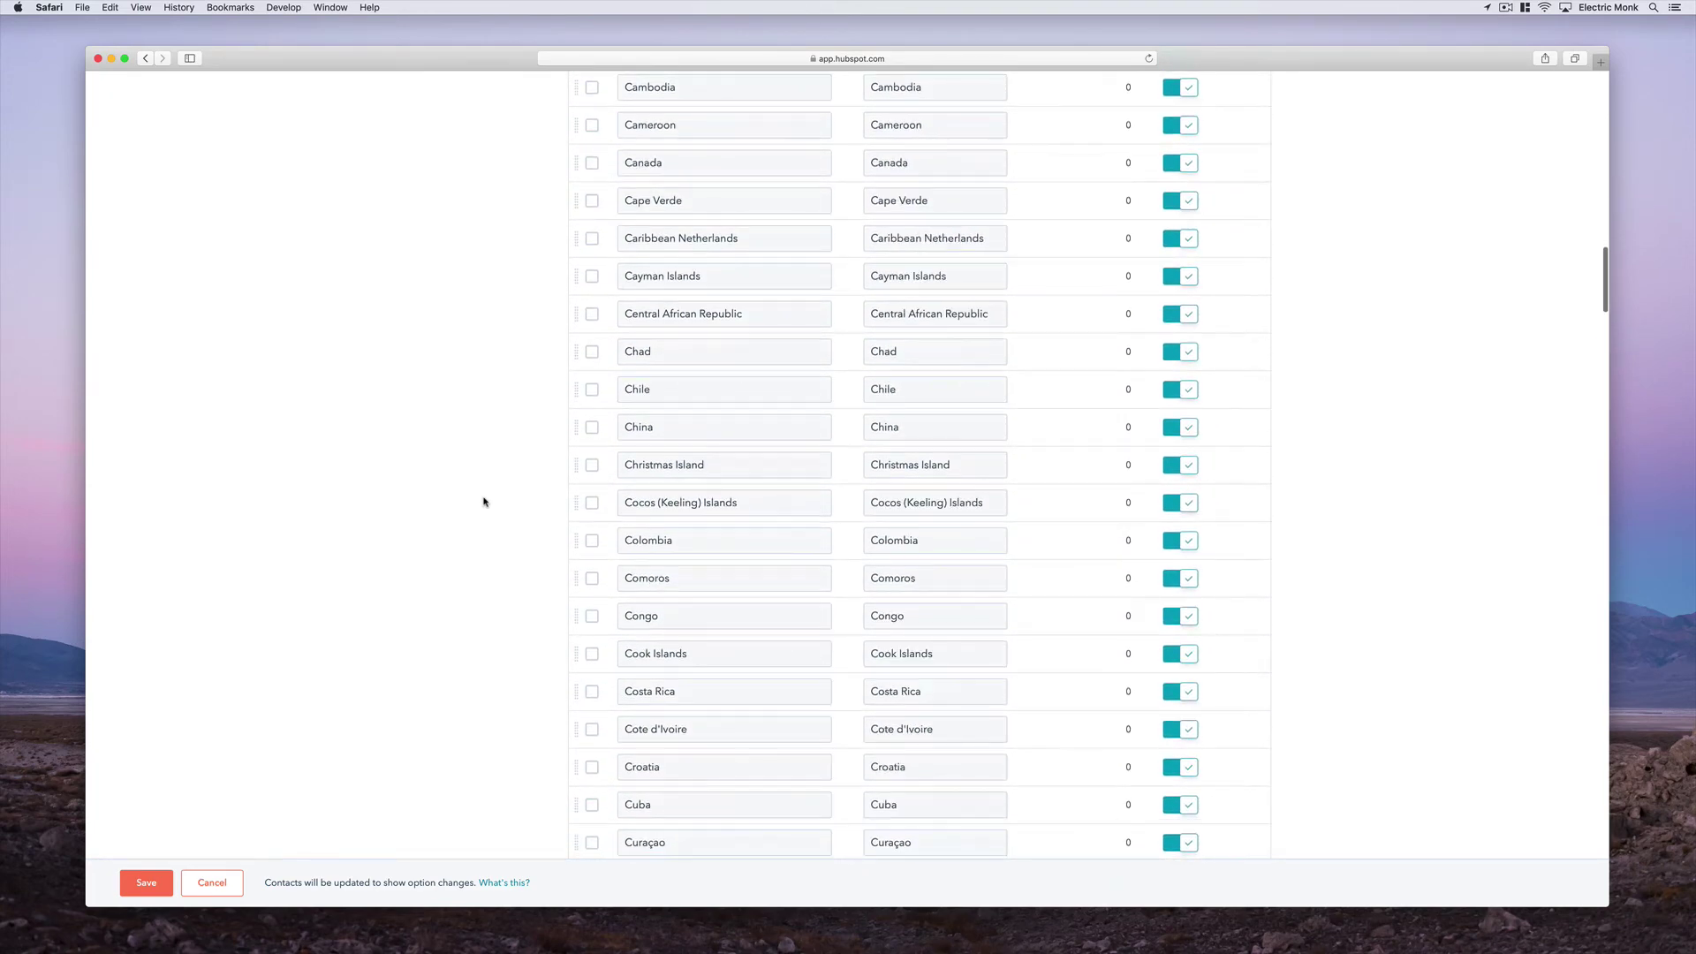
scroll(484, 500, "up", 15)
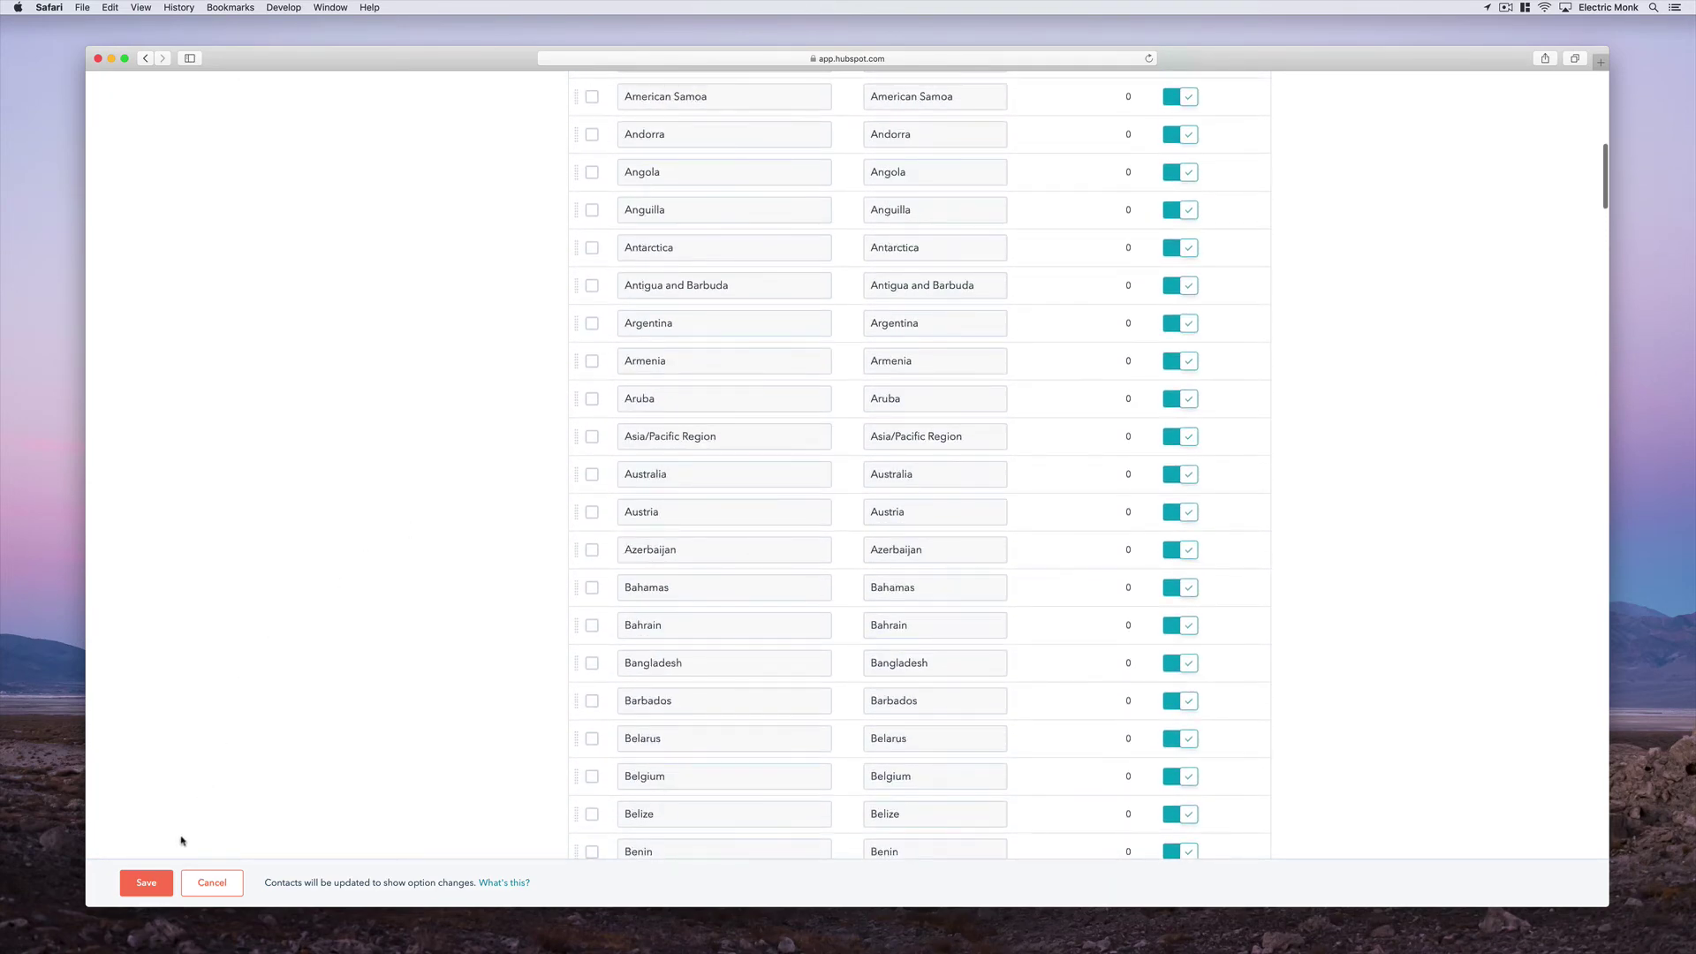
left_click(146, 883)
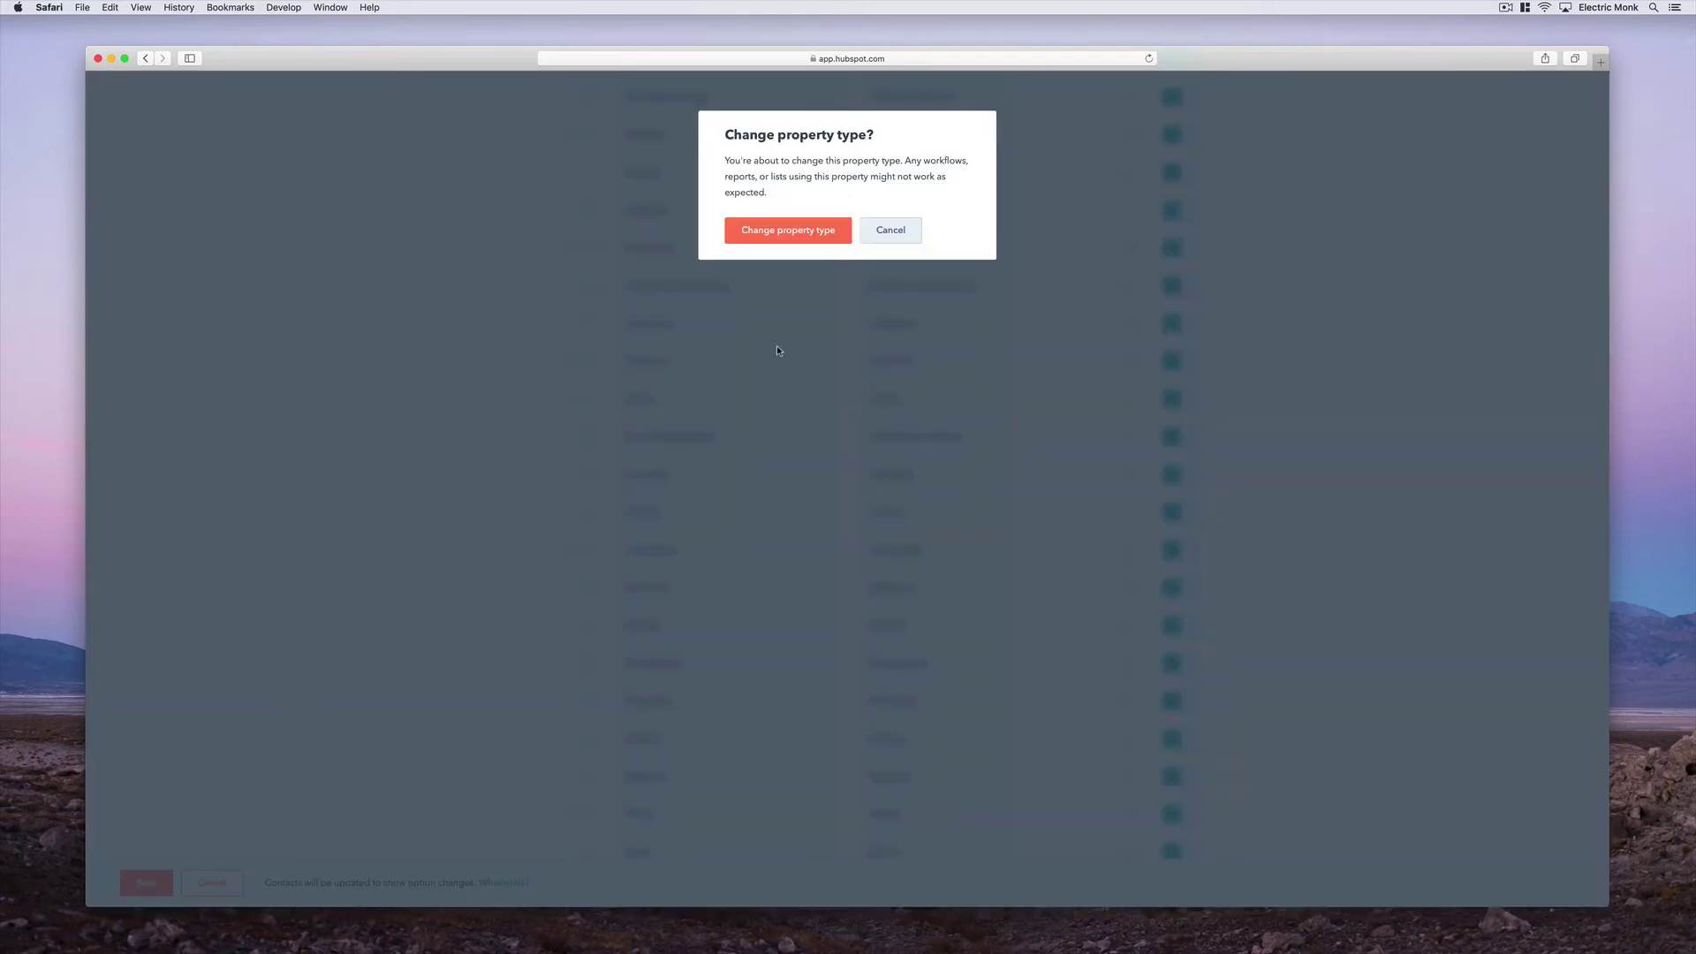
left_click(795, 232)
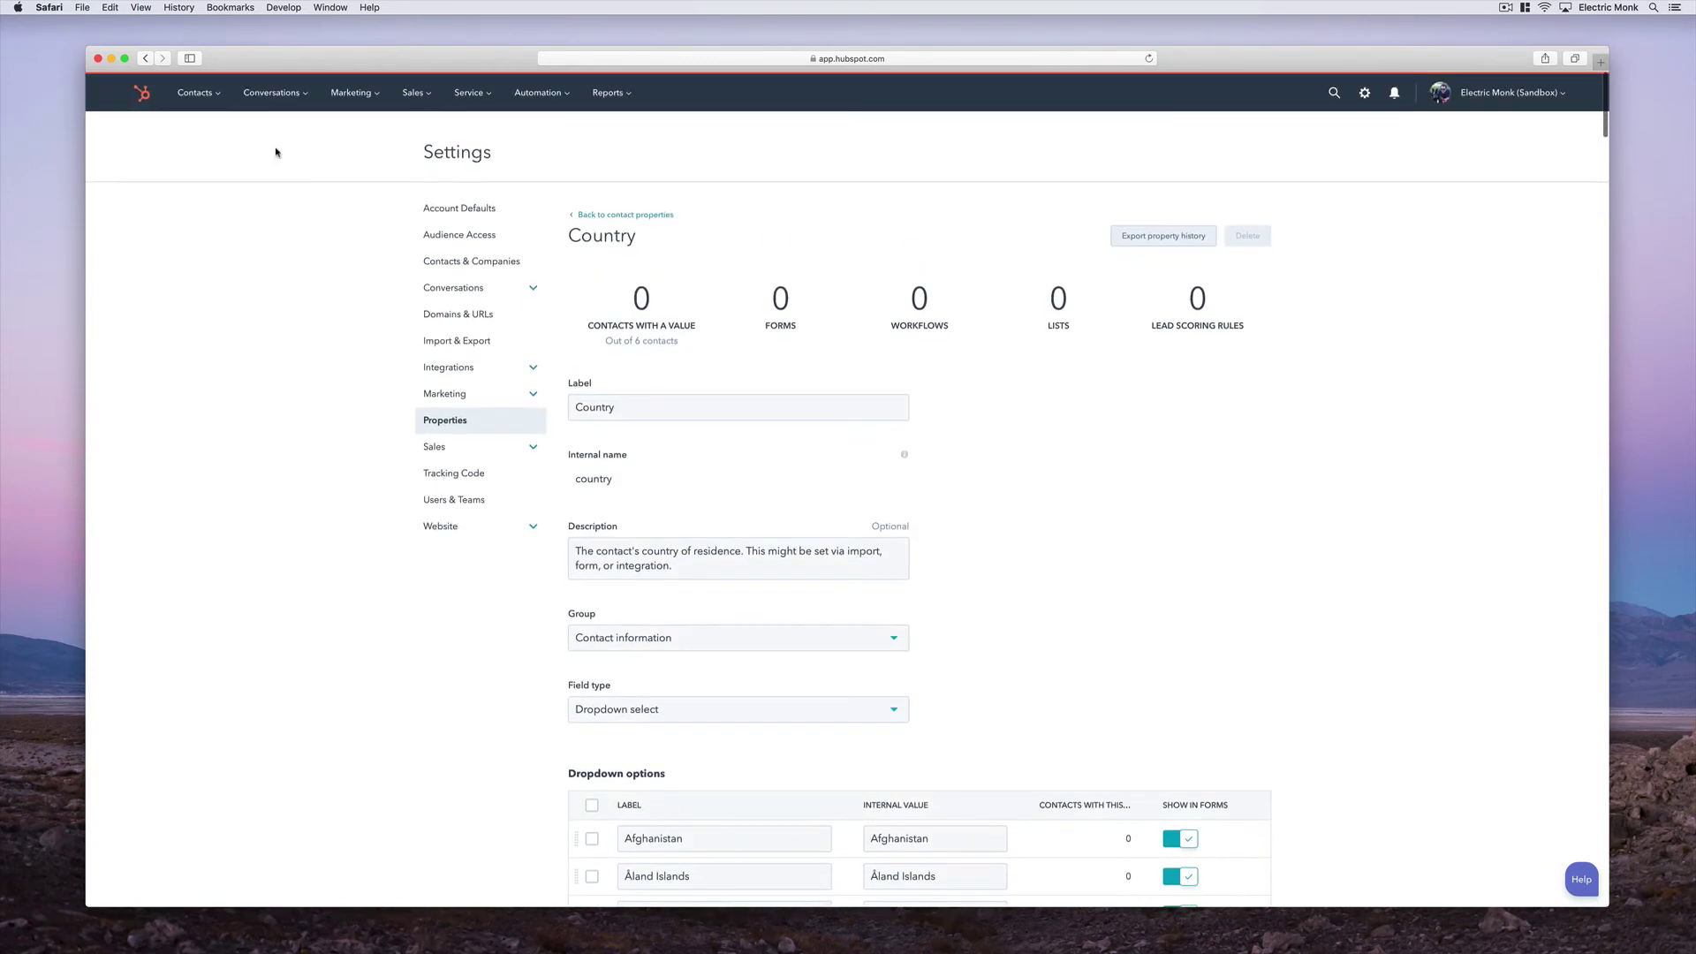
Set Country to United Kingdom on the first contact in the contacts list, save it and return to the dashboard
left_click(200, 95)
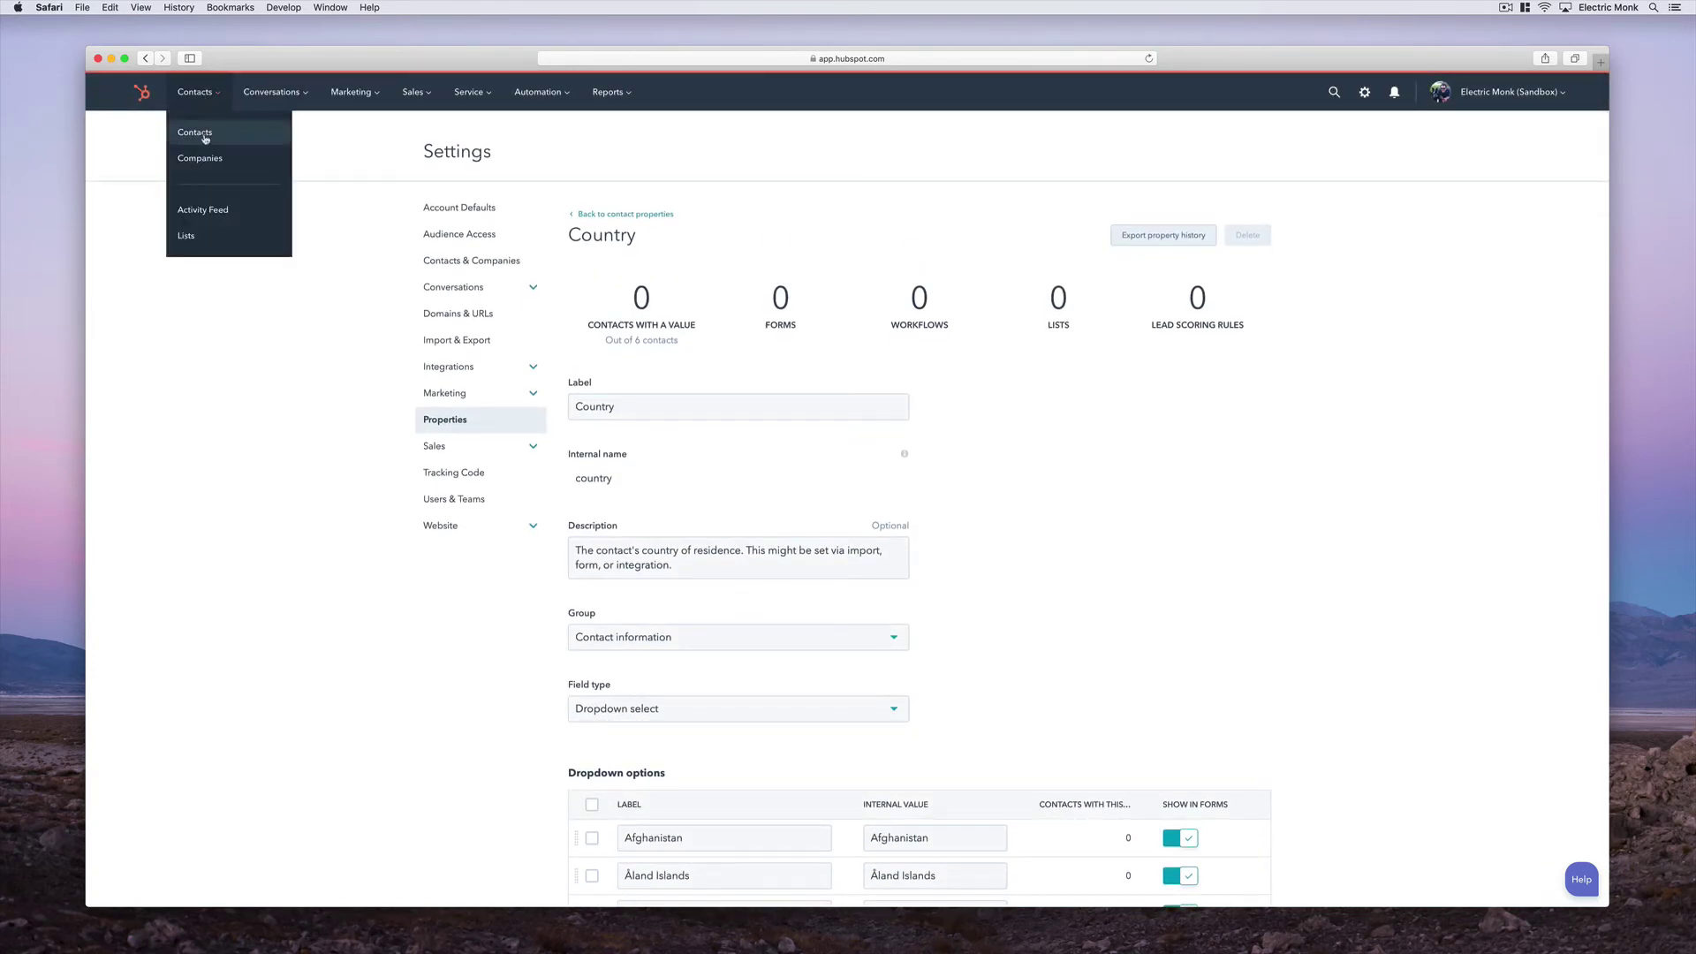
left_click(198, 123)
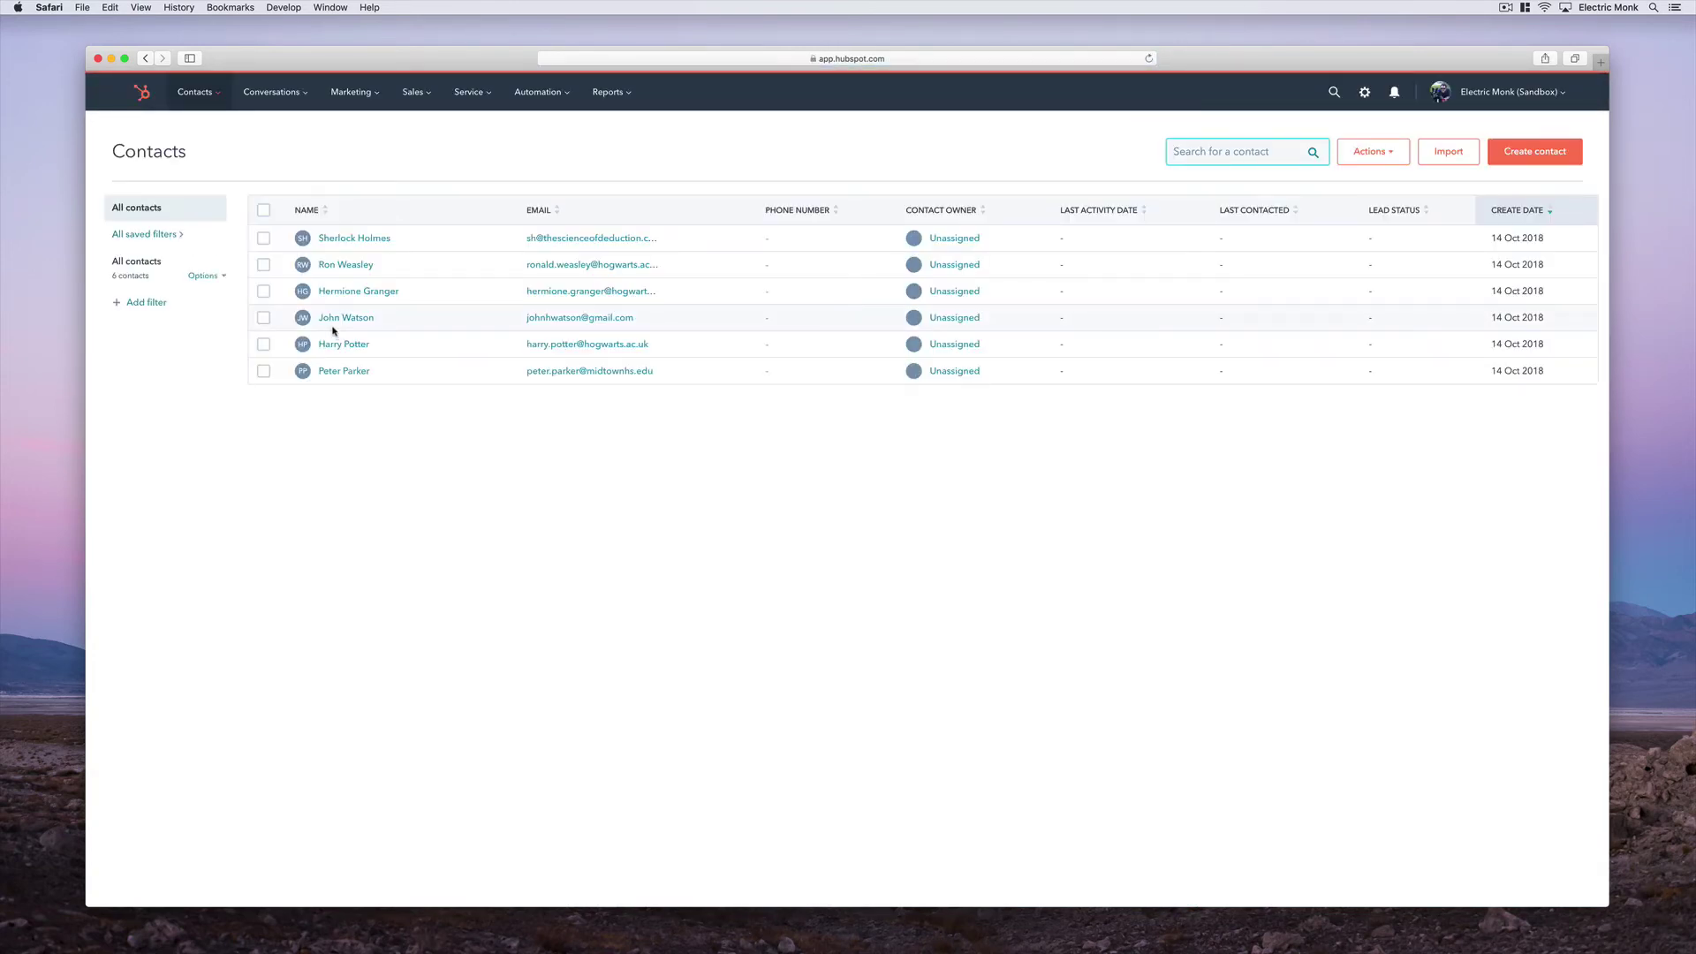
left_click(344, 240)
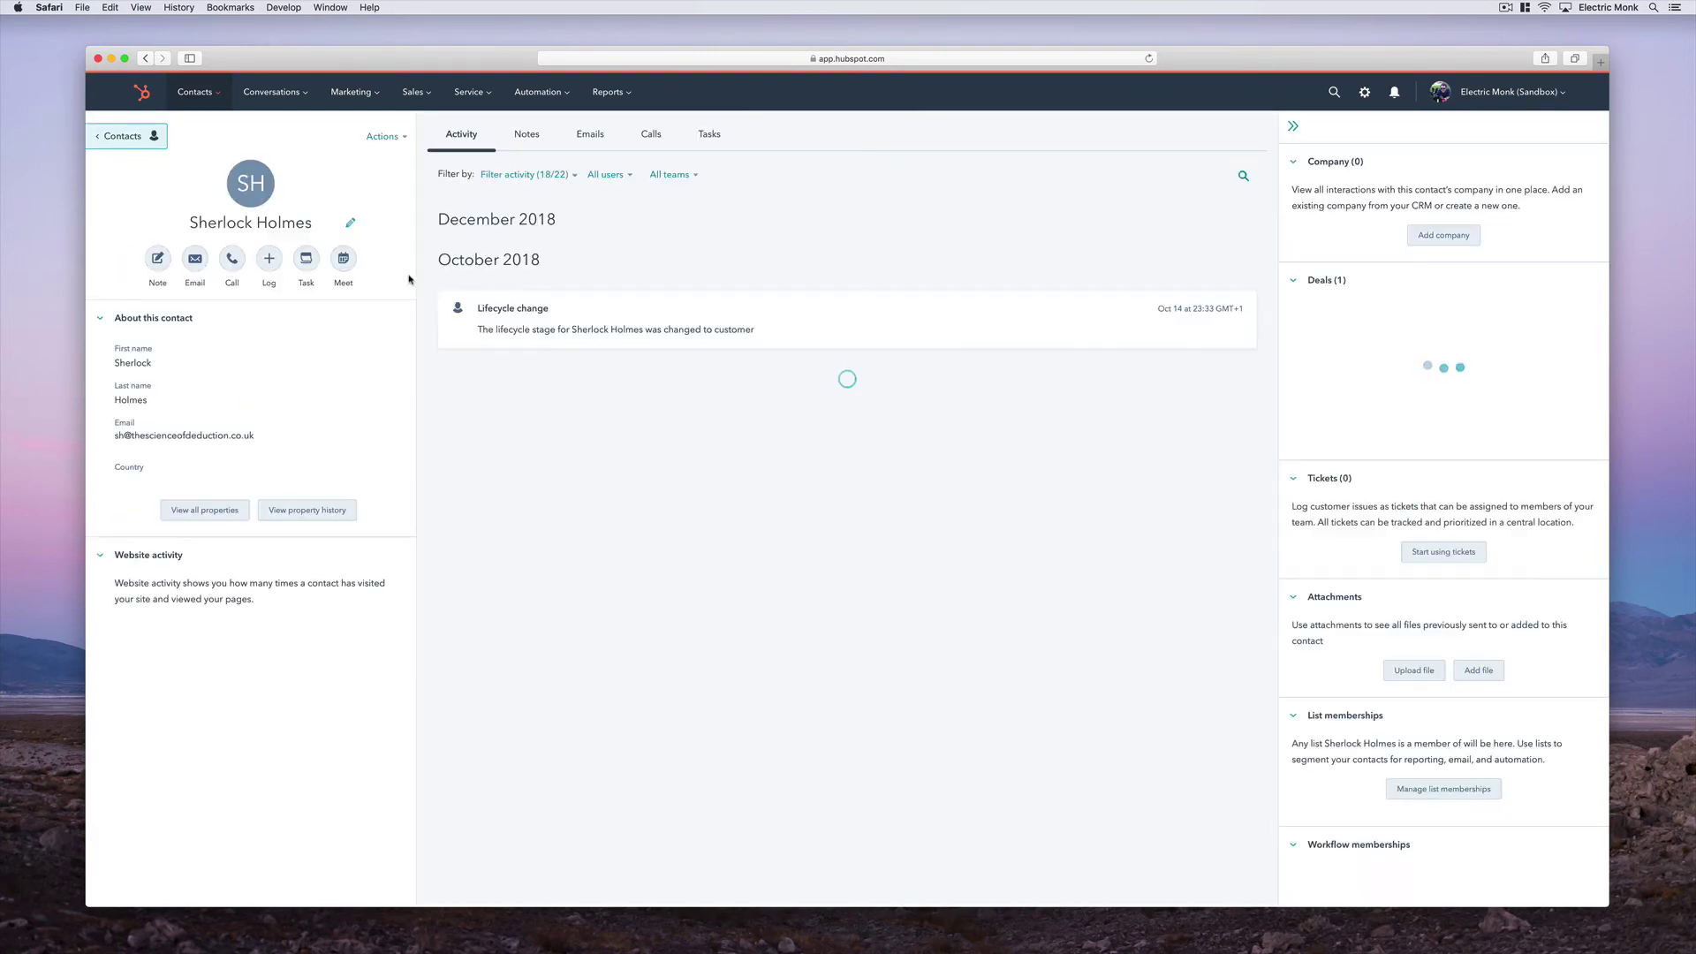
left_click(219, 478)
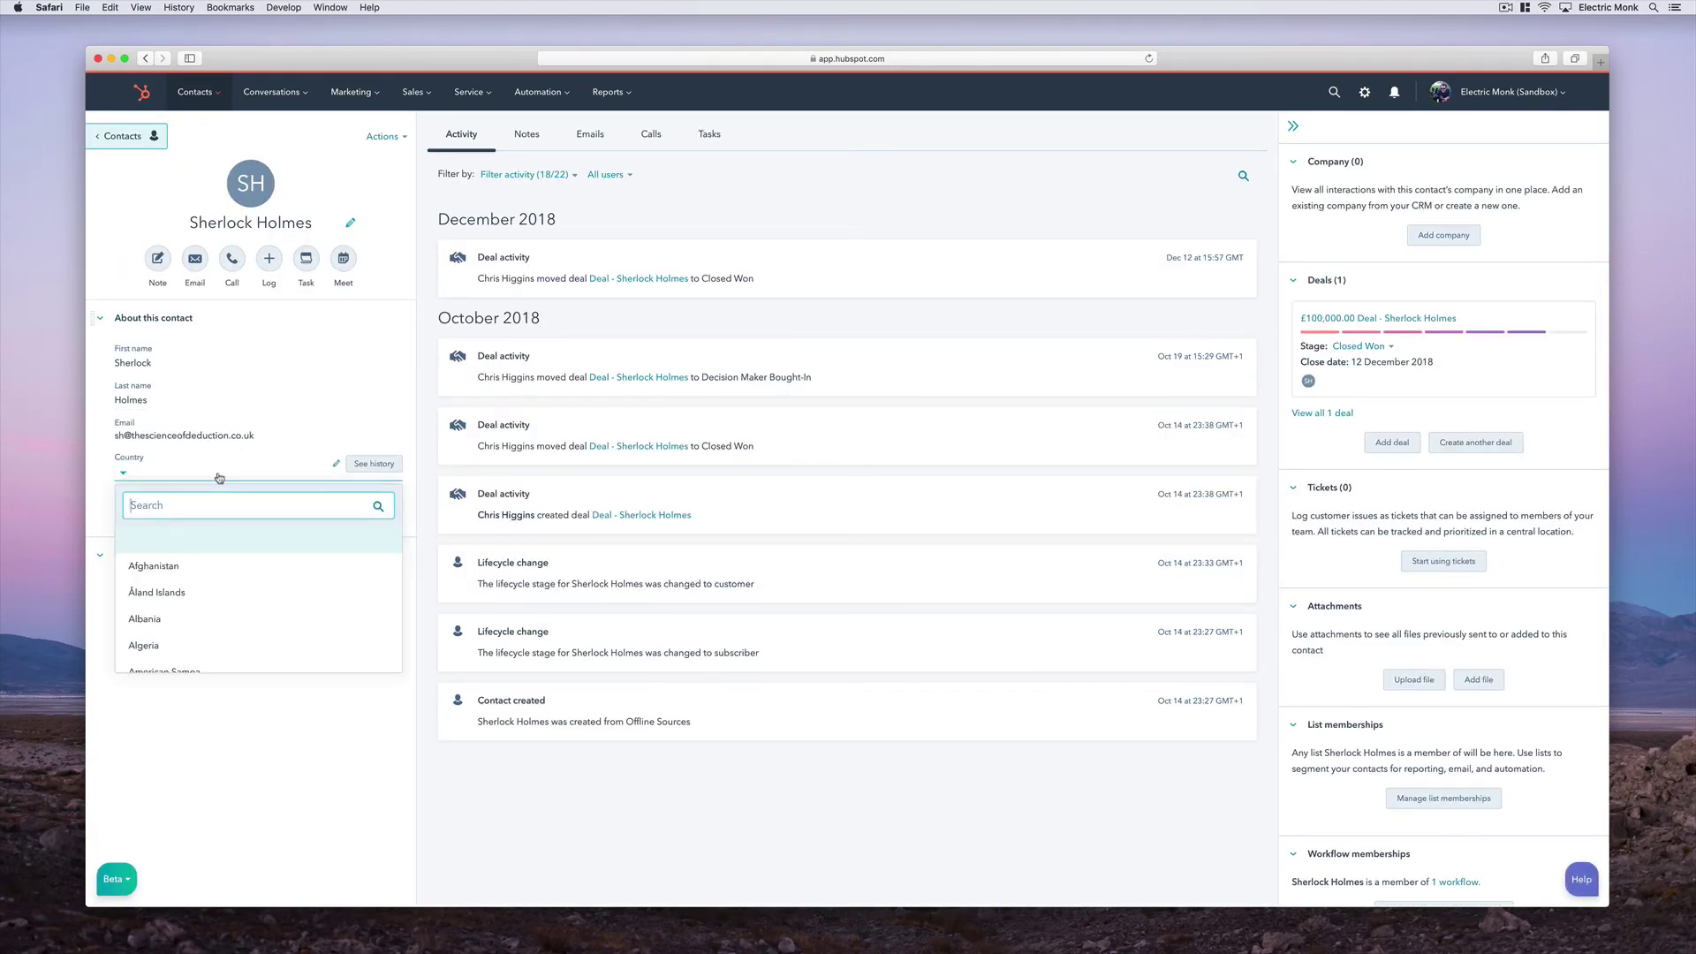
type("united")
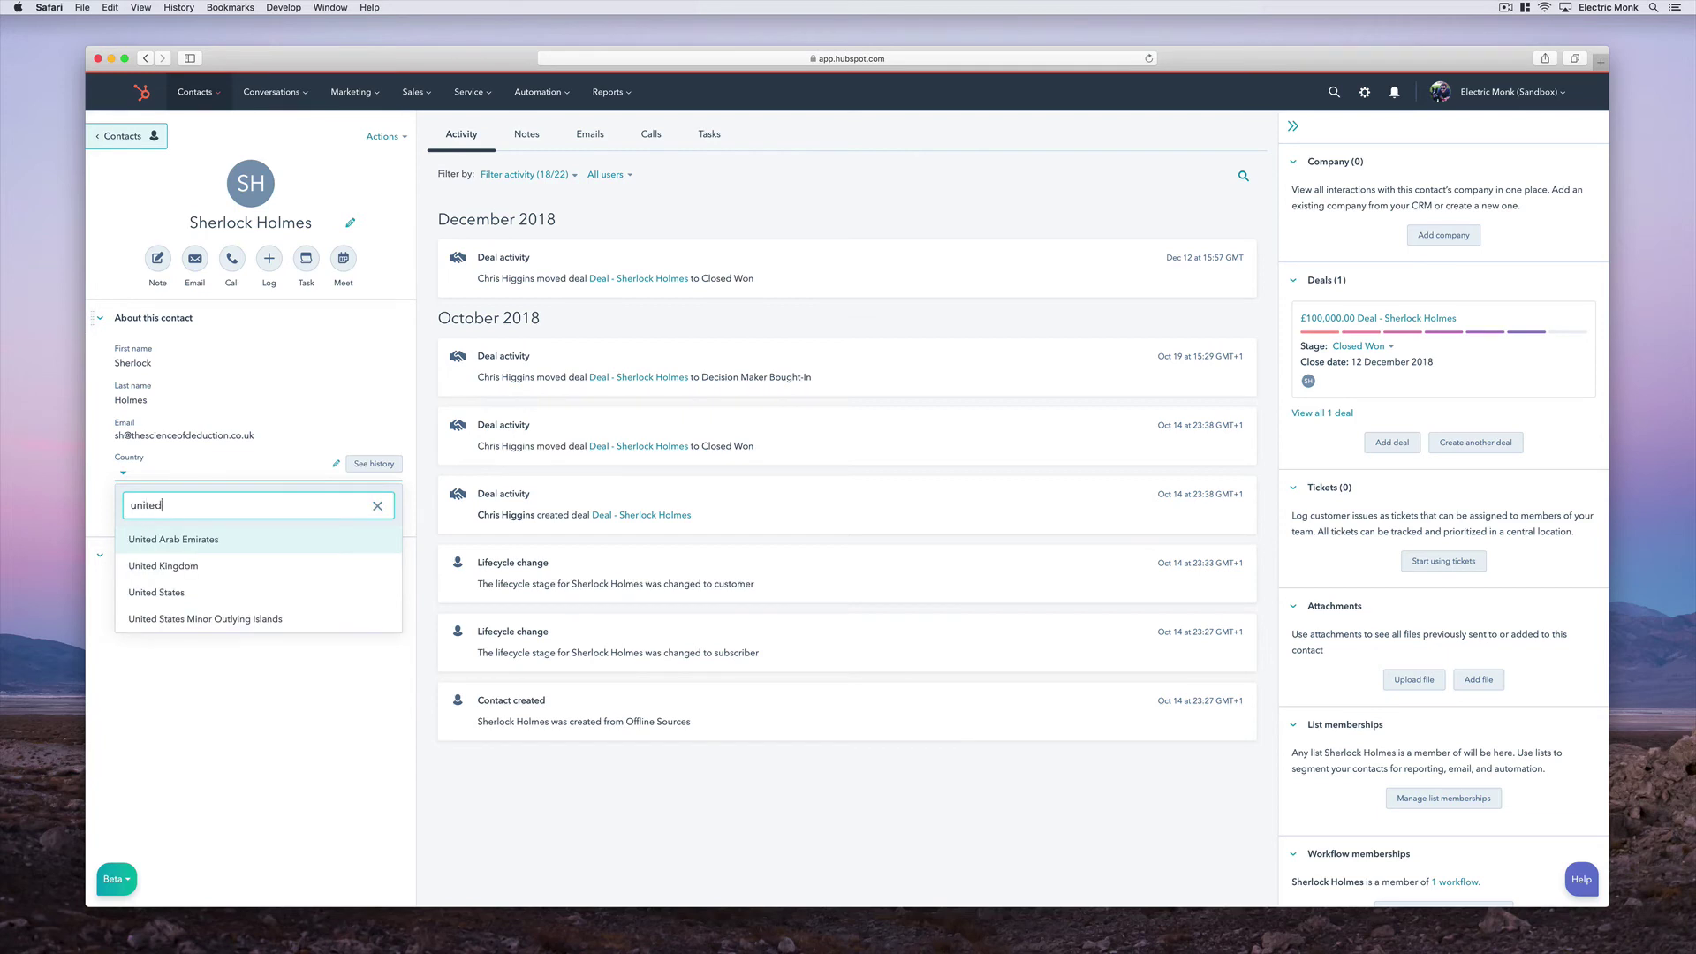
left_click(199, 565)
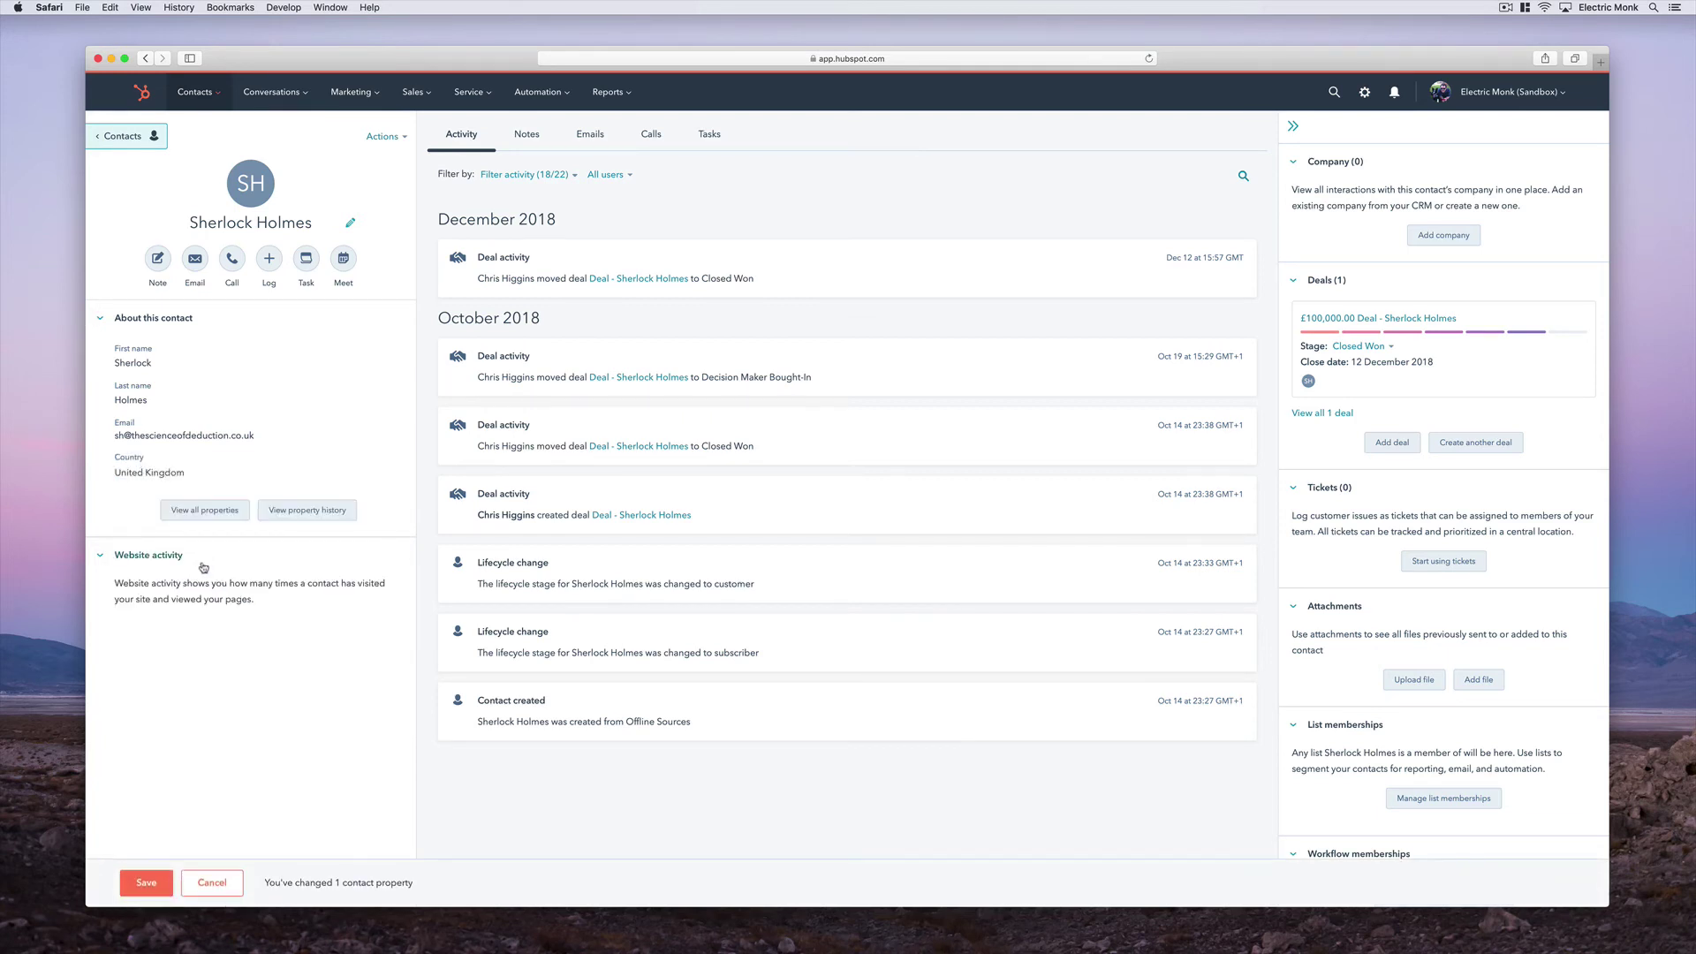
left_click(152, 883)
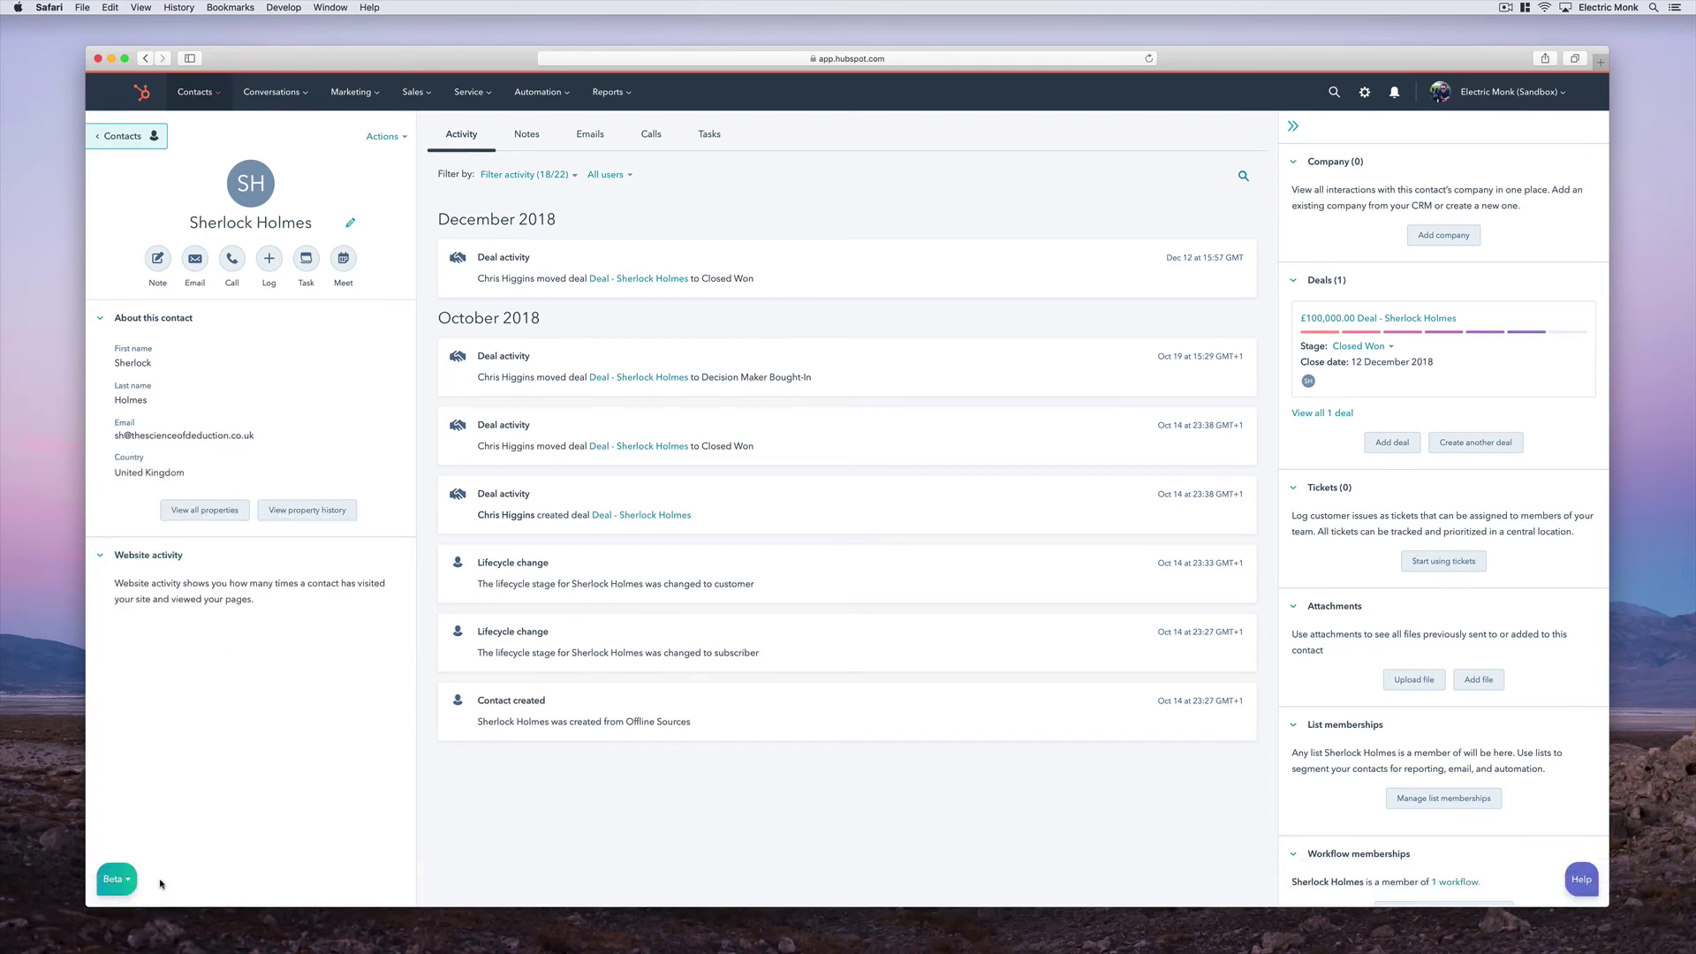
left_click(153, 95)
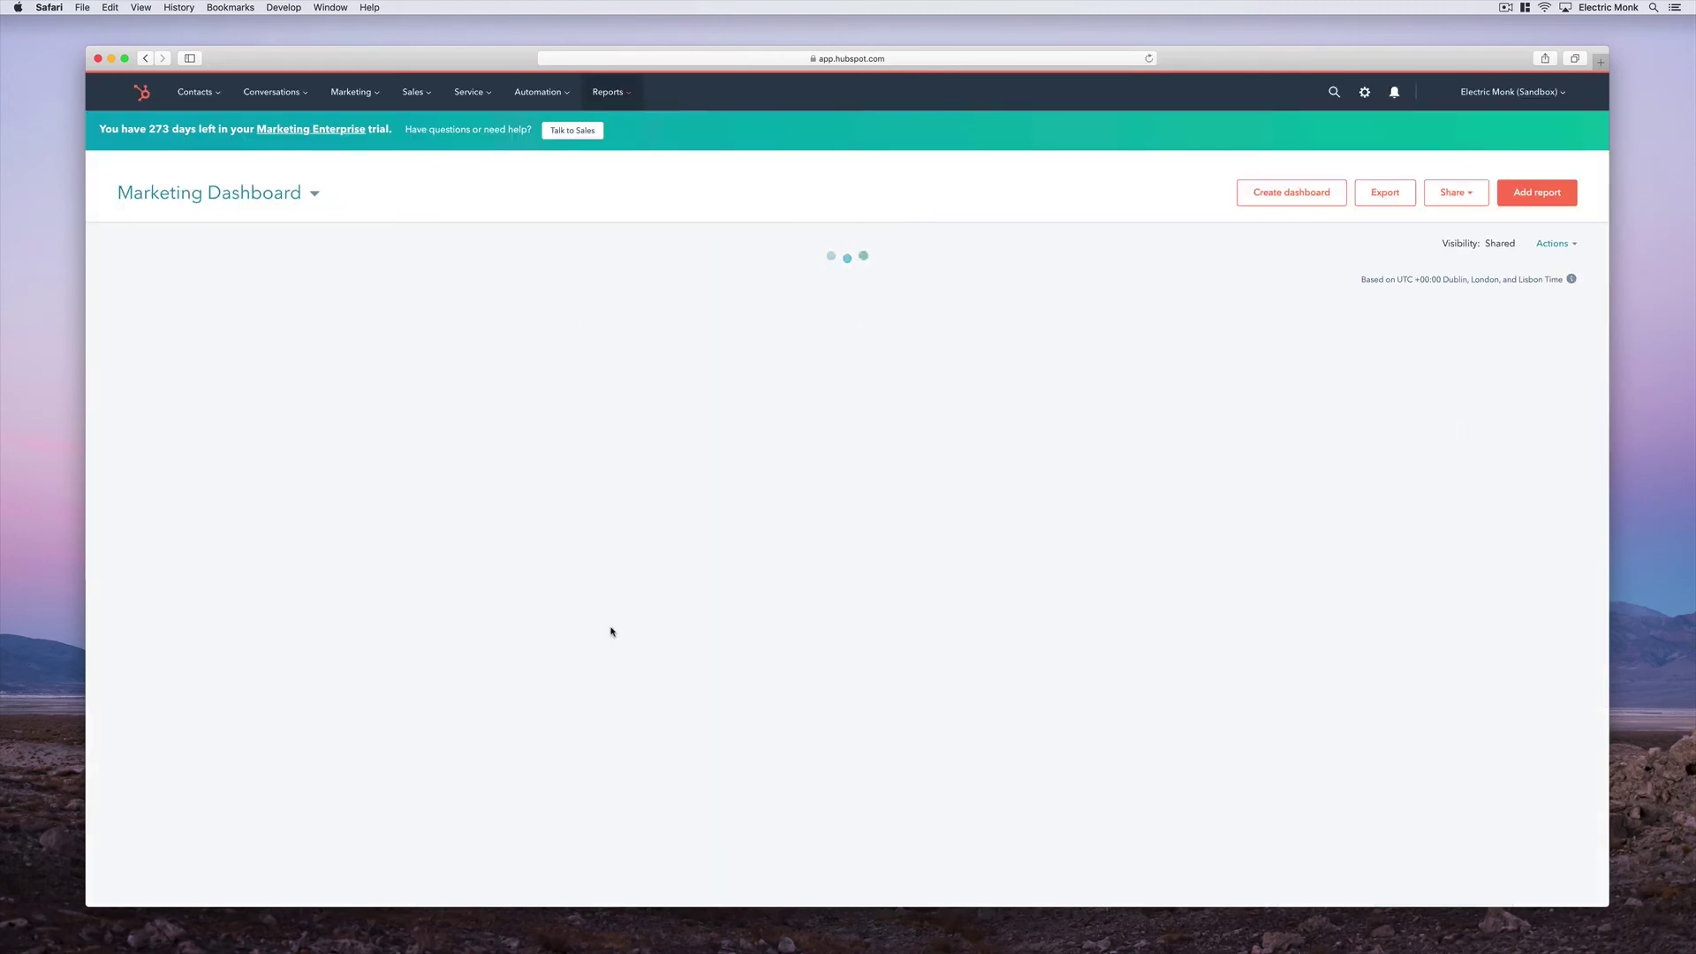